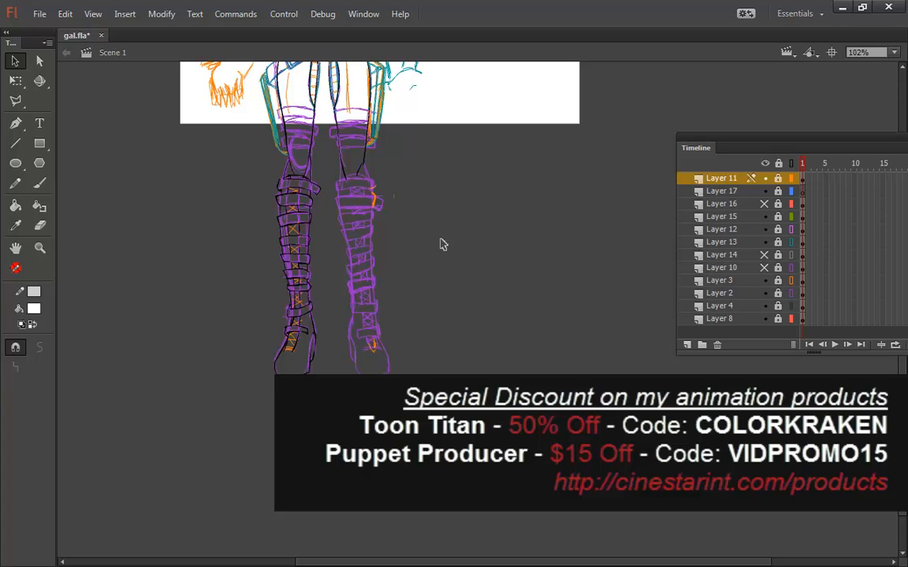
Step: Set up the Brush tool with a white fill for painting over the boots
scroll(439, 248, down, 2)
scroll(437, 261, up, 3)
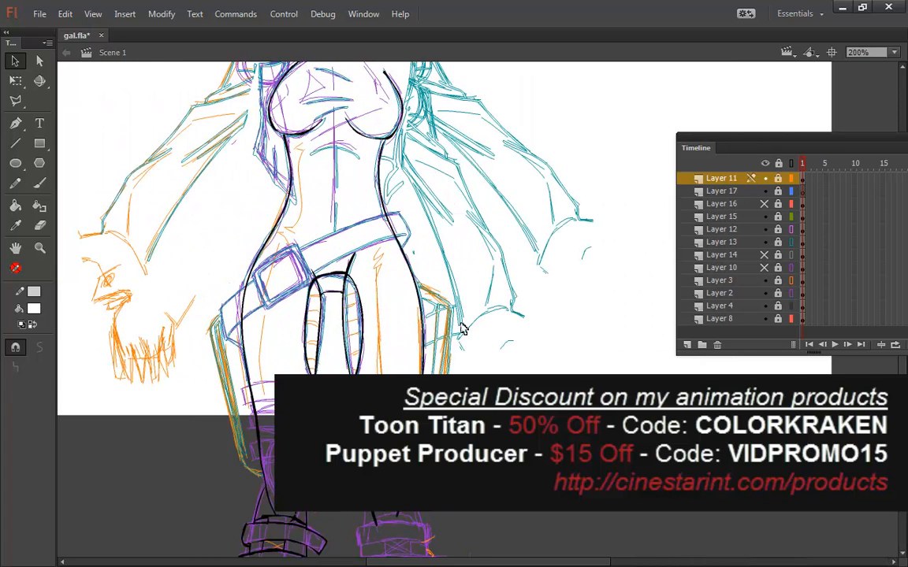
drag(512, 394, 517, 128)
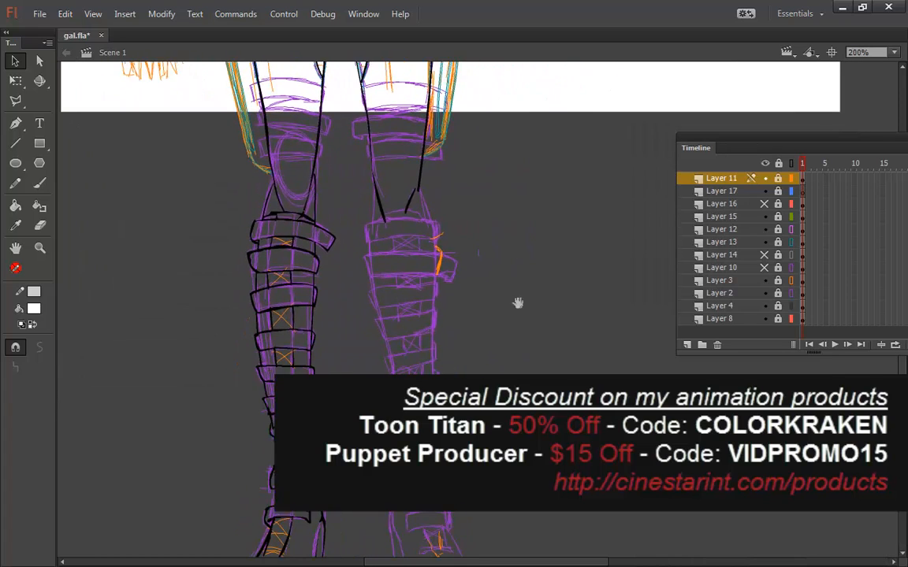
drag(518, 304, 487, 251)
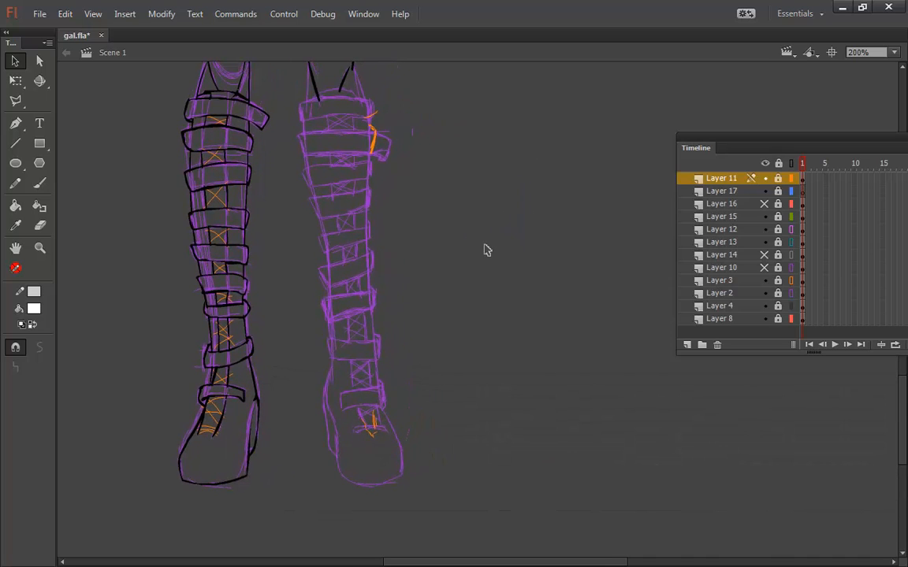
click(45, 183)
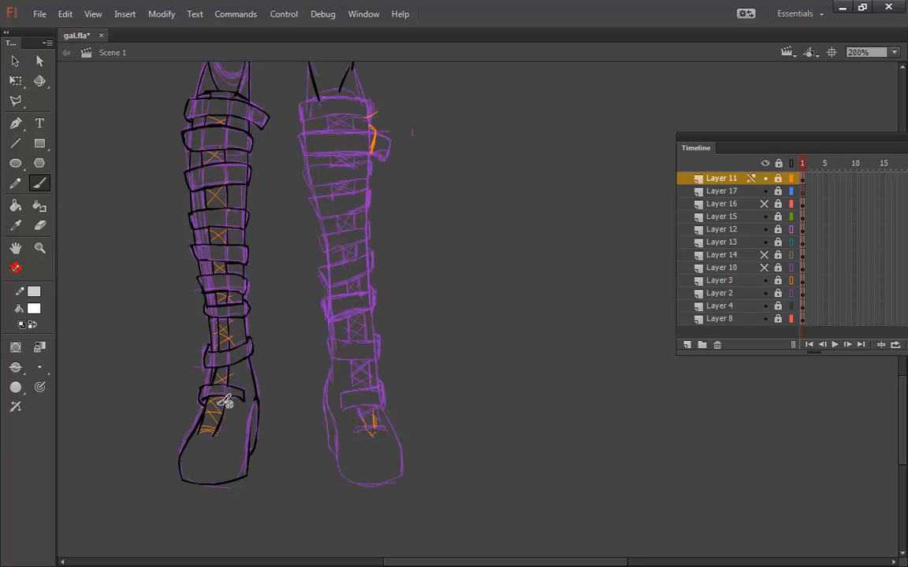
click(39, 312)
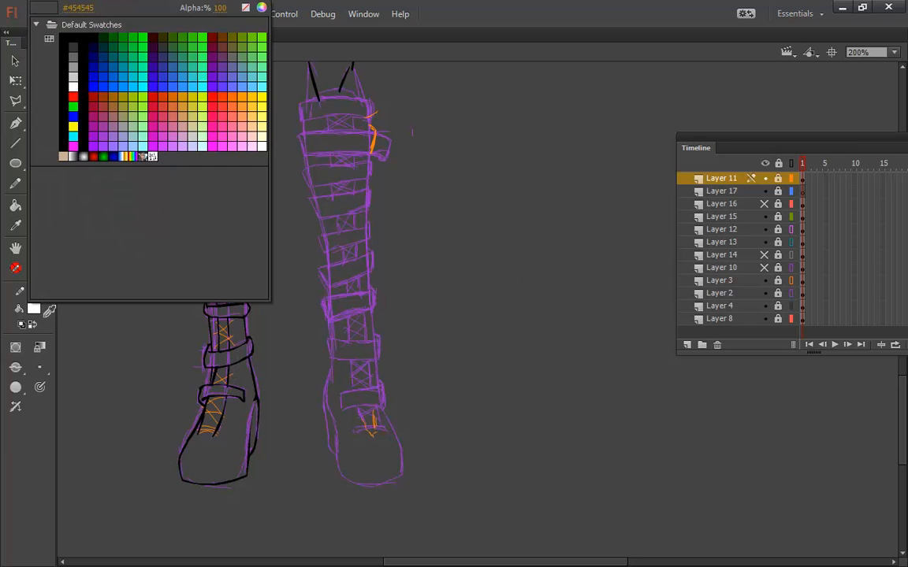
click(74, 88)
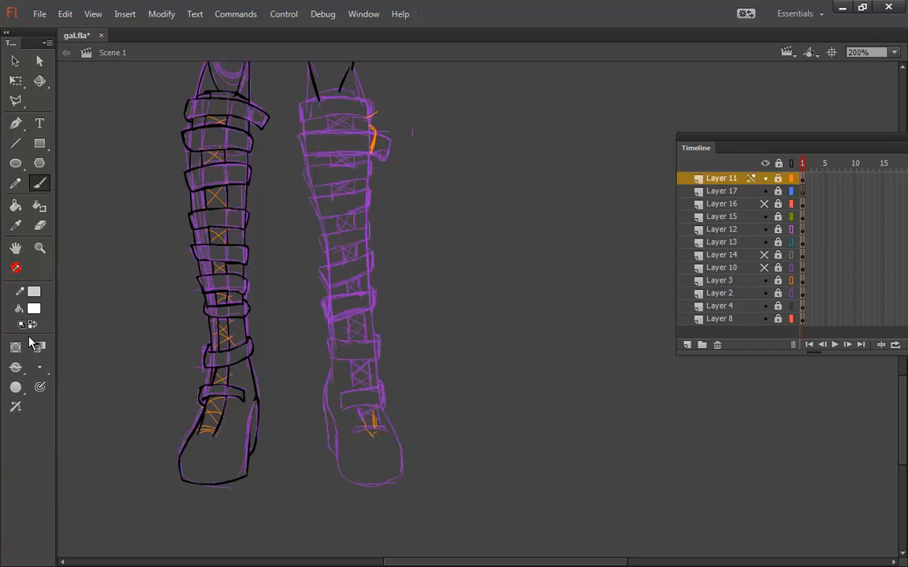
click(17, 373)
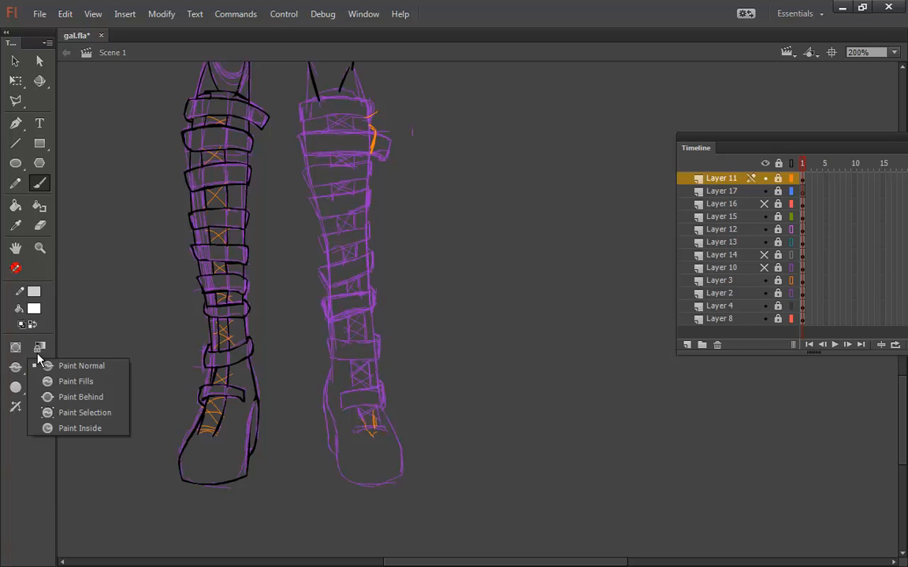
click(70, 380)
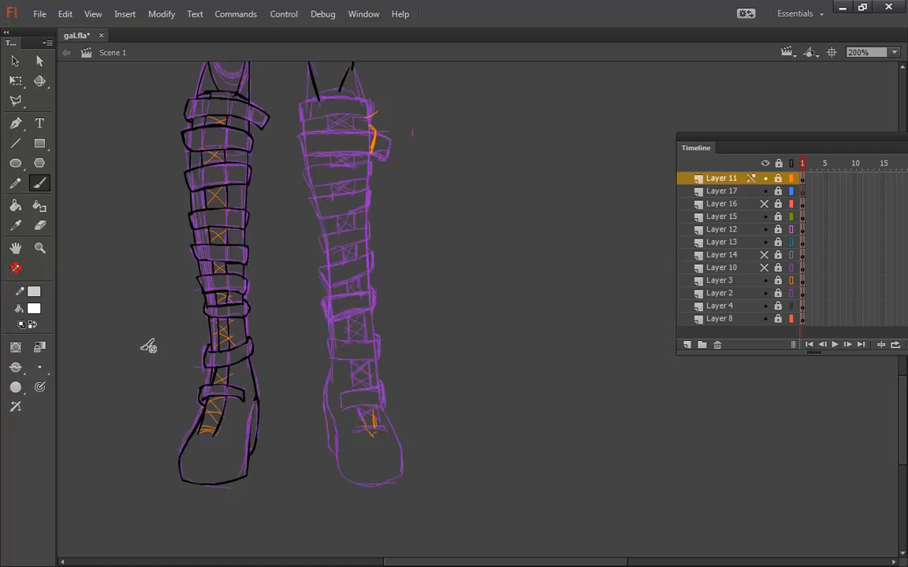
Step: Delete Layer 11 and unlock Layer 17 for painting
click(717, 346)
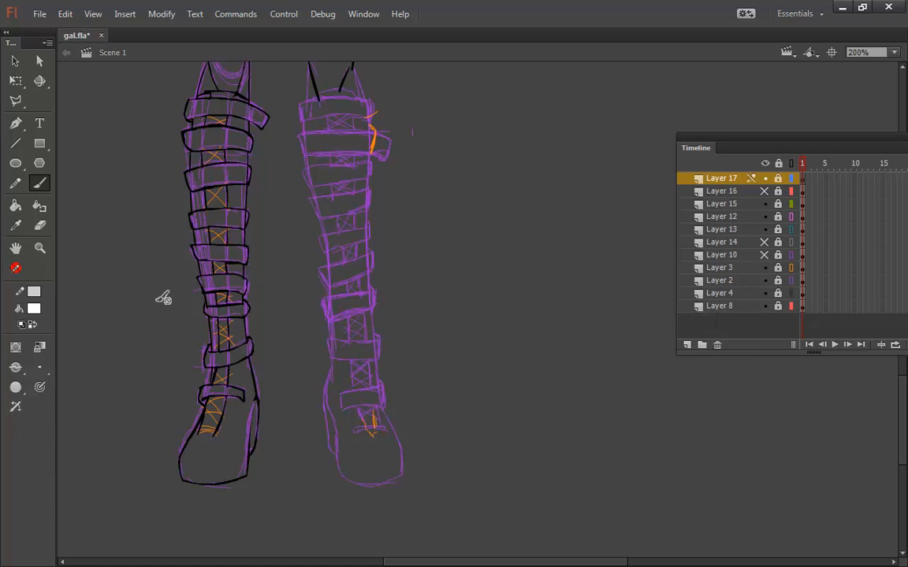
click(44, 181)
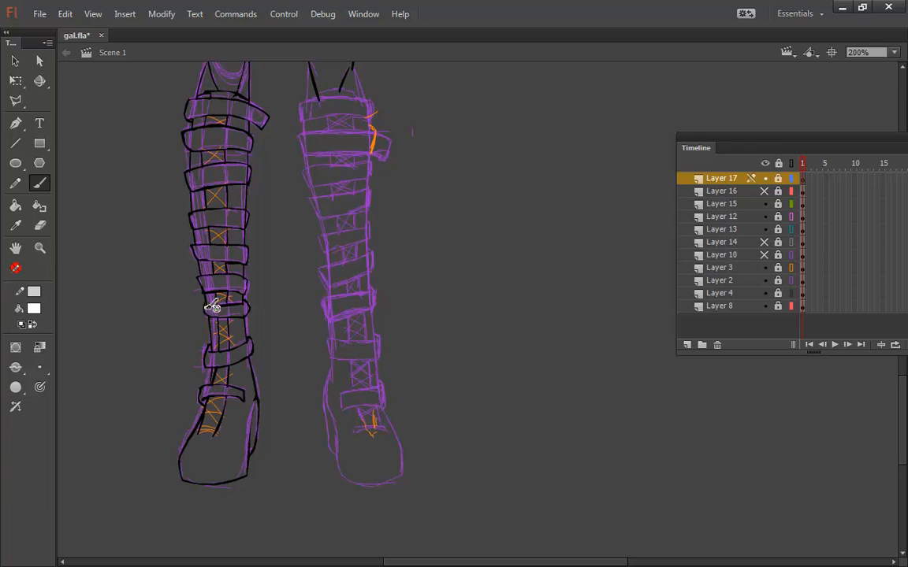
click(779, 180)
Step: Try white brush strokes beside the inked boot and across its lowest lace at 300% zoom
drag(273, 330, 290, 326)
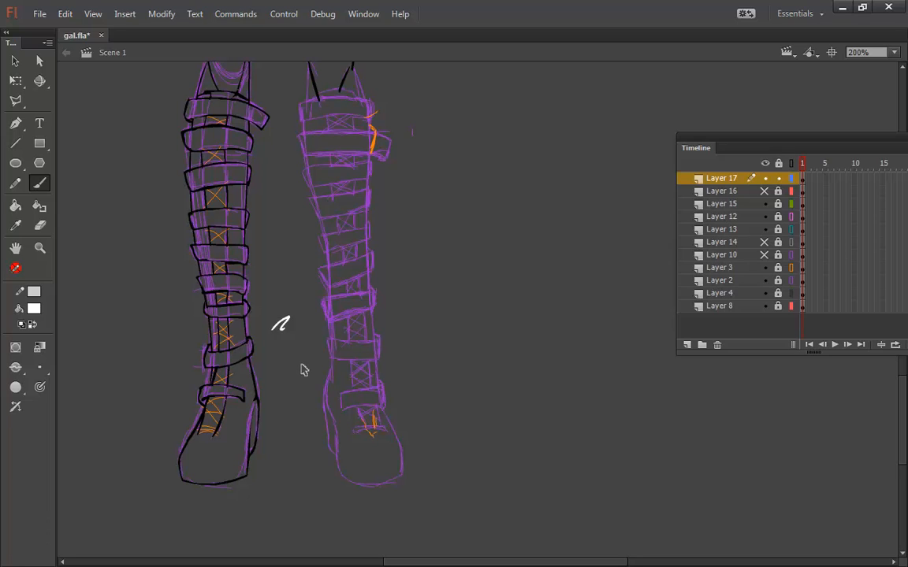
key(ctrl+z)
click(895, 54)
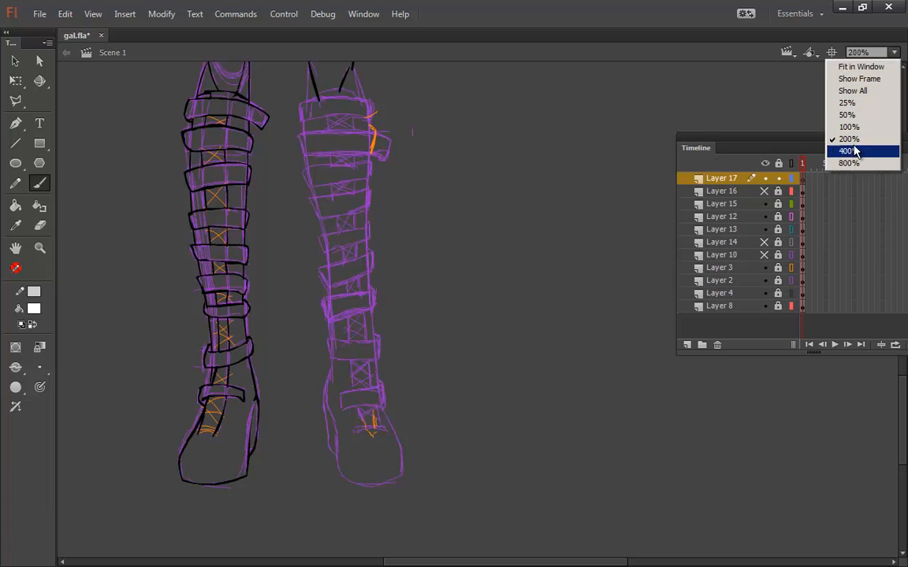
click(865, 52)
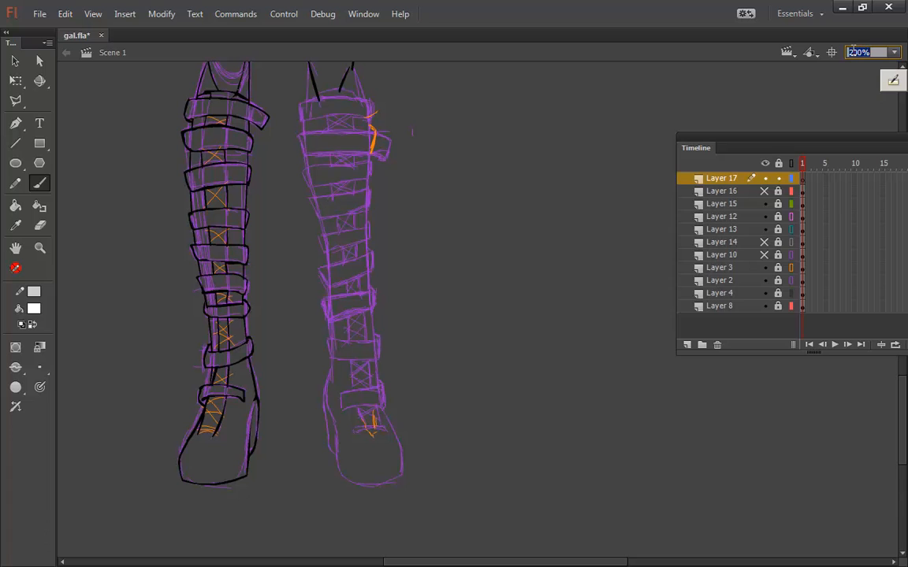
text(3)
key(Return)
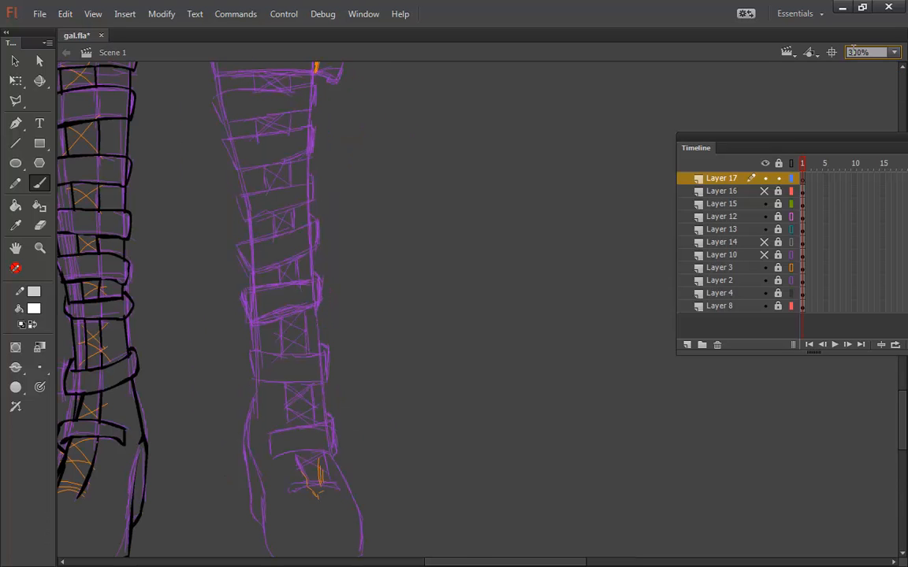
drag(234, 328, 410, 272)
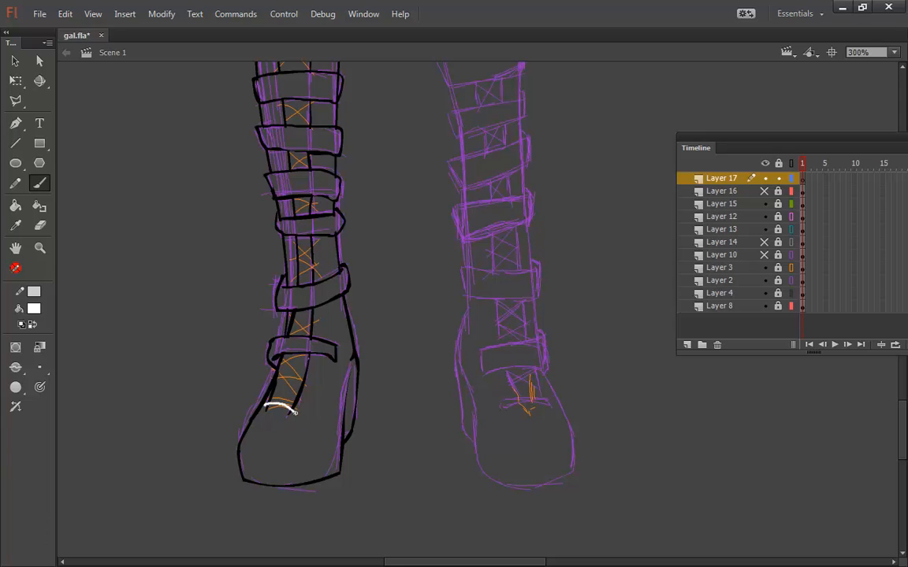
drag(296, 410, 297, 415)
Step: Set the brush to the second-smallest size, test it with strokes beside the inked boot, and undo them
click(40, 367)
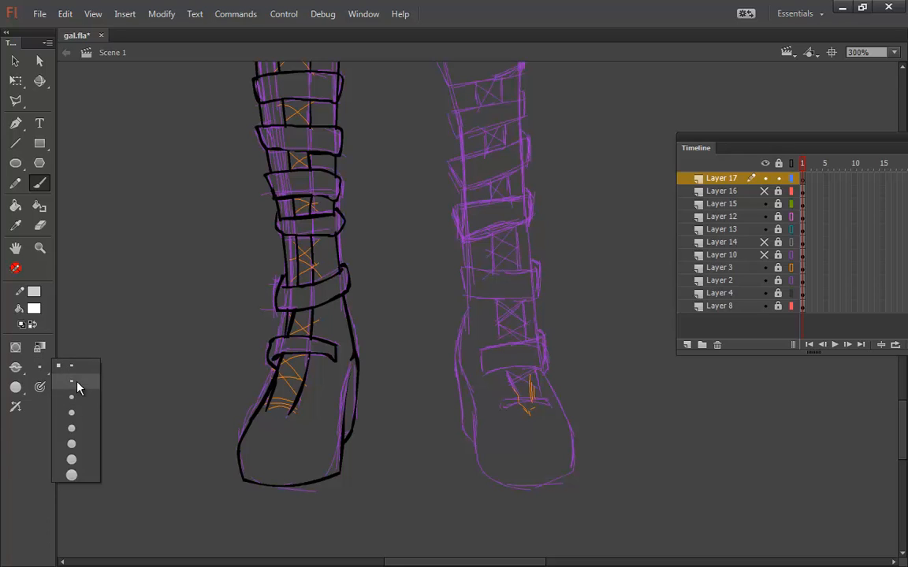
click(77, 383)
drag(162, 412, 183, 391)
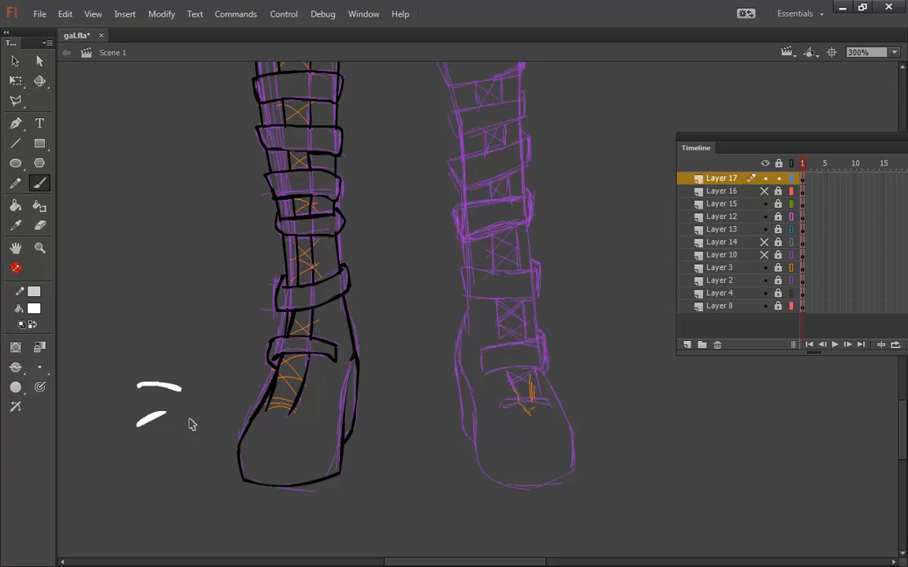
key(ctrl+z)
key(ctrl+z)
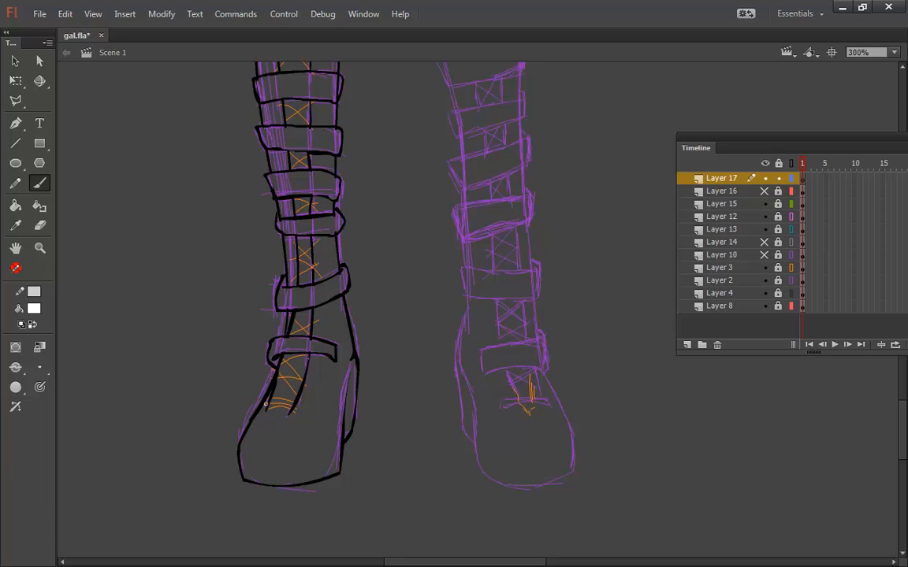
Step: Magnify the drawing to 400%, test a white brush stroke beside the inked boot, and undo it
click(866, 52)
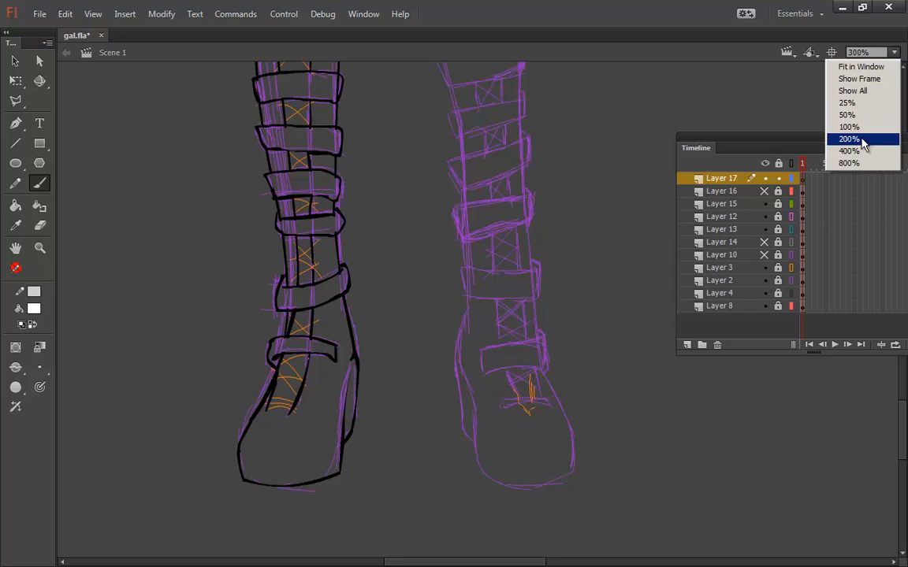
click(800, 149)
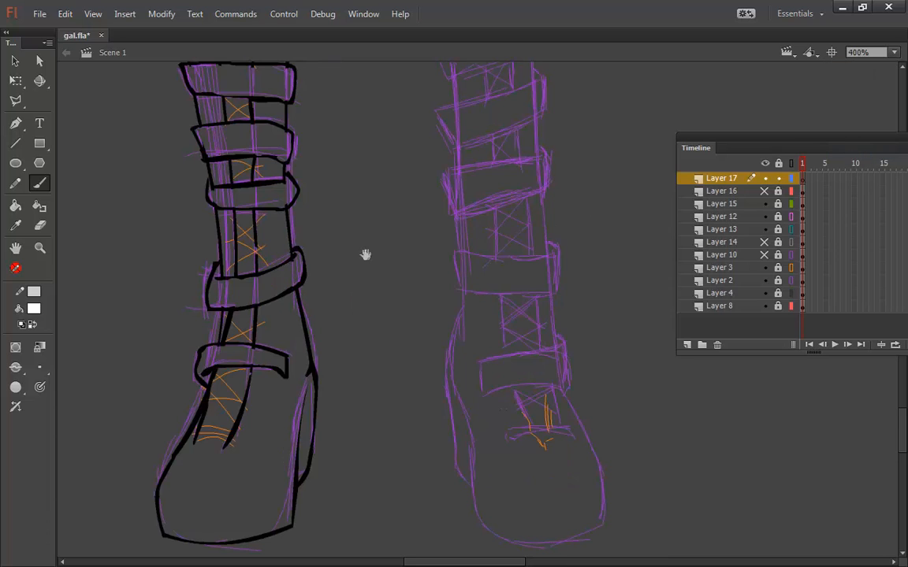
drag(365, 254, 504, 178)
drag(154, 346, 200, 341)
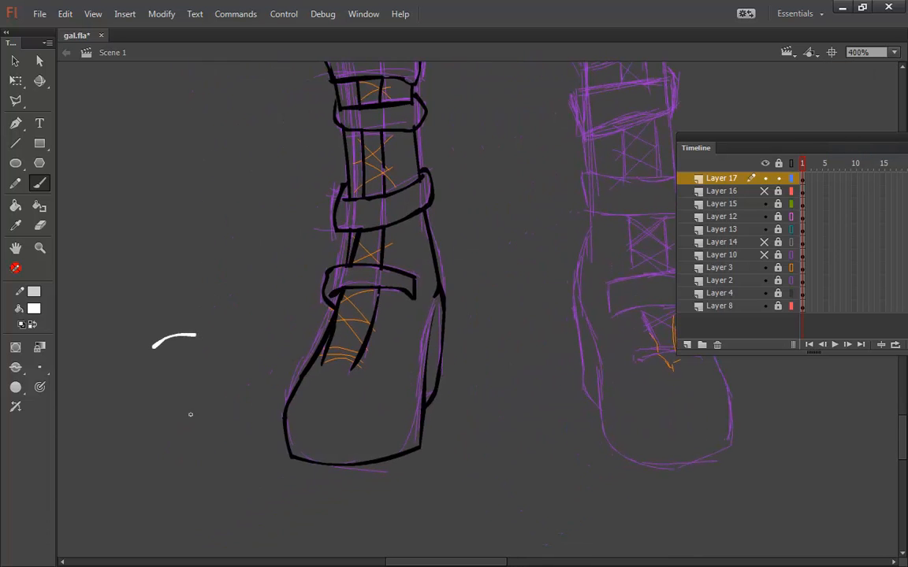
key(ctrl+z)
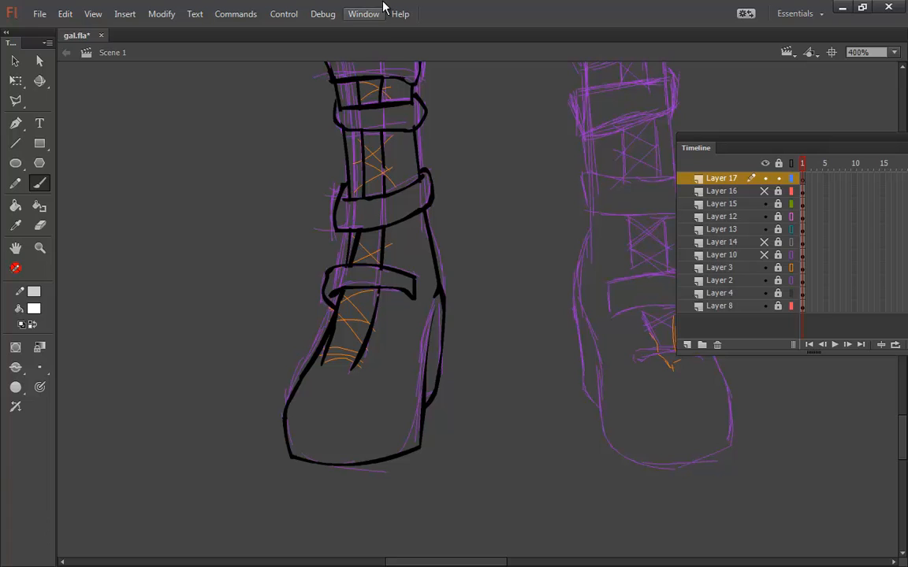
Step: Paint a white zigzag lace up the front of the inked boot, from the toe to the top strap
drag(476, 148, 386, 112)
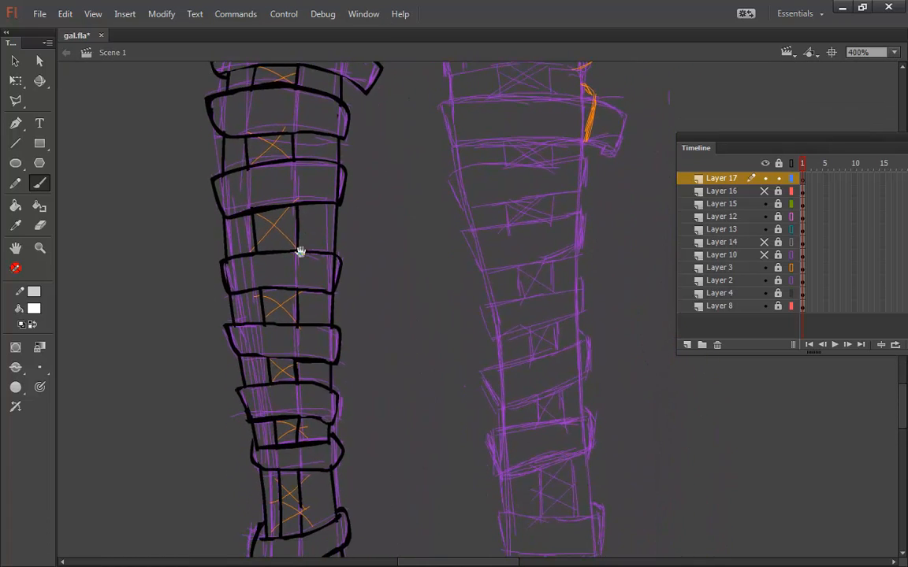
drag(419, 408, 433, 104)
drag(430, 206, 408, 282)
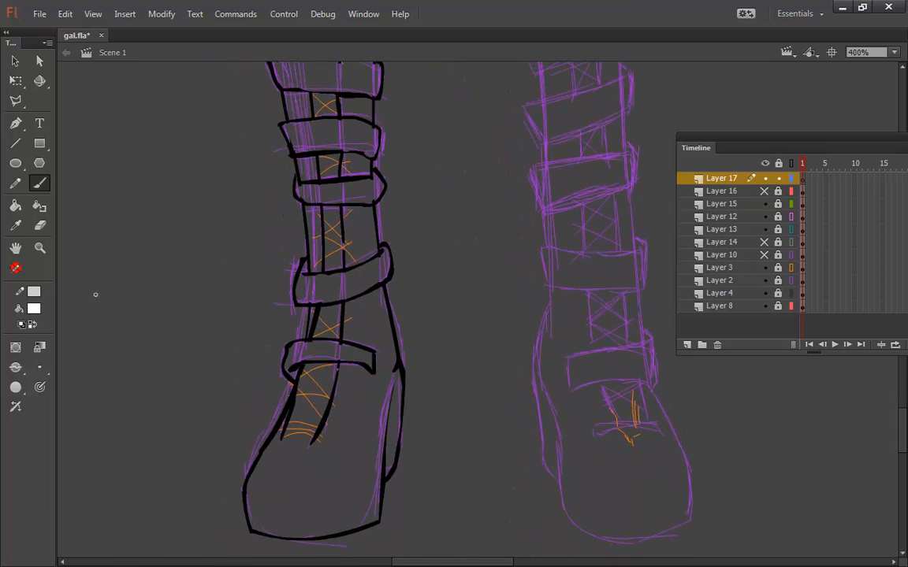
click(39, 183)
drag(320, 439, 322, 440)
drag(289, 402, 329, 426)
drag(300, 370, 339, 393)
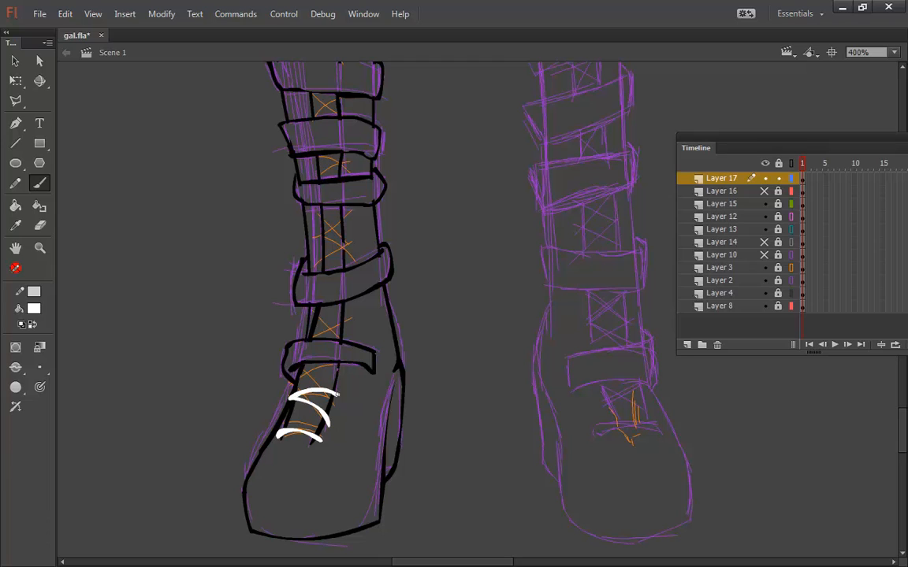
mouse_move(311, 364)
mouse_down()
mouse_move(347, 313)
mouse_move(314, 293)
mouse_move(350, 275)
mouse_move(317, 244)
mouse_move(314, 200)
mouse_move(292, 344)
mouse_move(324, 329)
mouse_move(252, 232)
mouse_move(292, 213)
mouse_up()
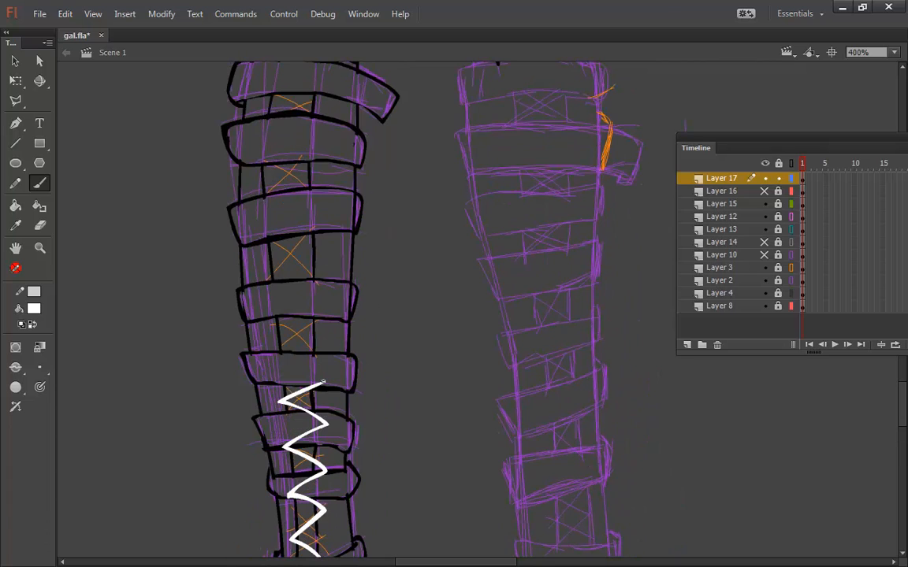
mouse_move(323, 382)
mouse_down()
mouse_move(294, 362)
mouse_move(292, 344)
mouse_move(322, 331)
mouse_move(271, 306)
mouse_move(311, 273)
mouse_move(263, 244)
mouse_move(234, 398)
mouse_move(198, 429)
mouse_move(257, 394)
mouse_move(199, 359)
mouse_move(259, 325)
mouse_up()
drag(293, 292, 296, 387)
mouse_move(260, 420)
mouse_down()
mouse_move(216, 382)
mouse_move(261, 361)
mouse_move(207, 342)
mouse_up()
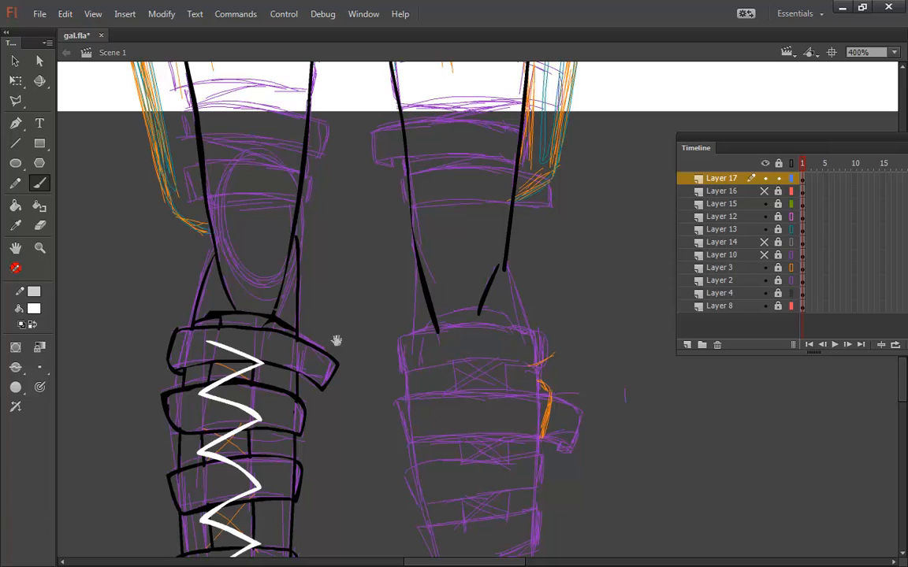
Step: Outline the white zigzag lace on Layer 17 in black with the Ink Bottle tool
drag(362, 319, 370, 130)
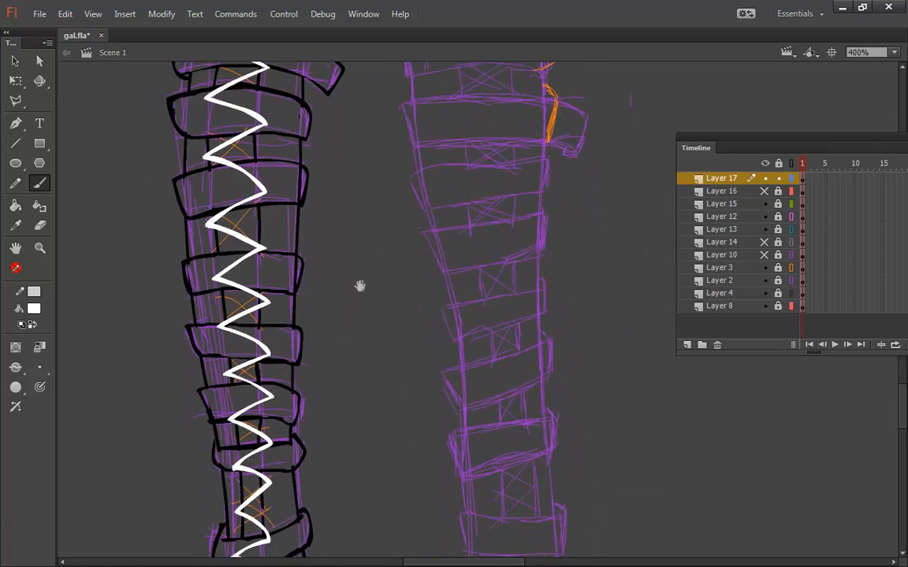
drag(361, 284, 351, 115)
drag(349, 339, 355, 278)
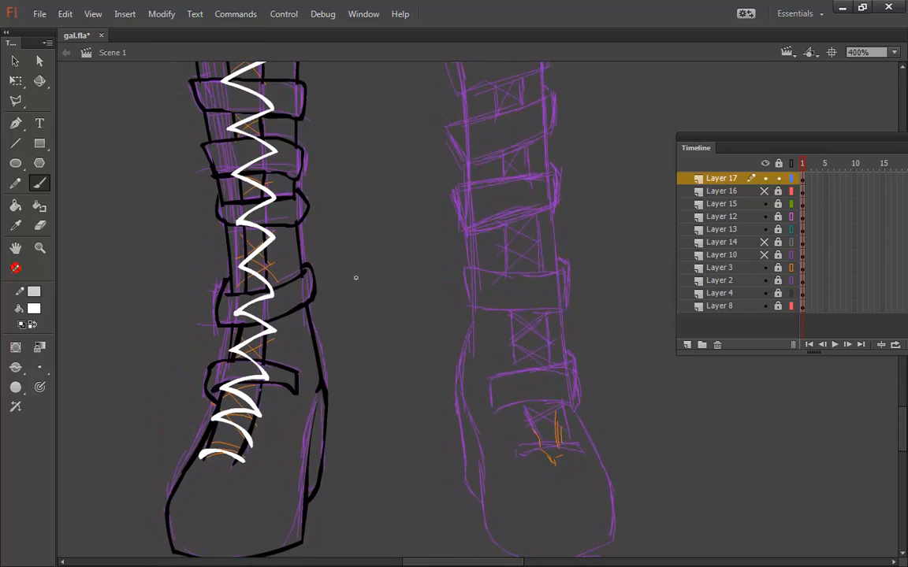
click(15, 61)
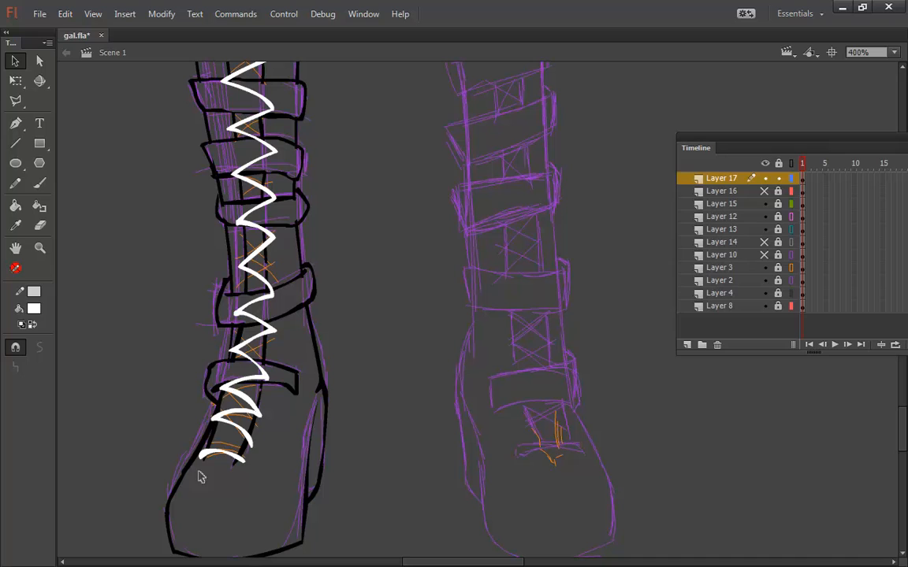
click(803, 179)
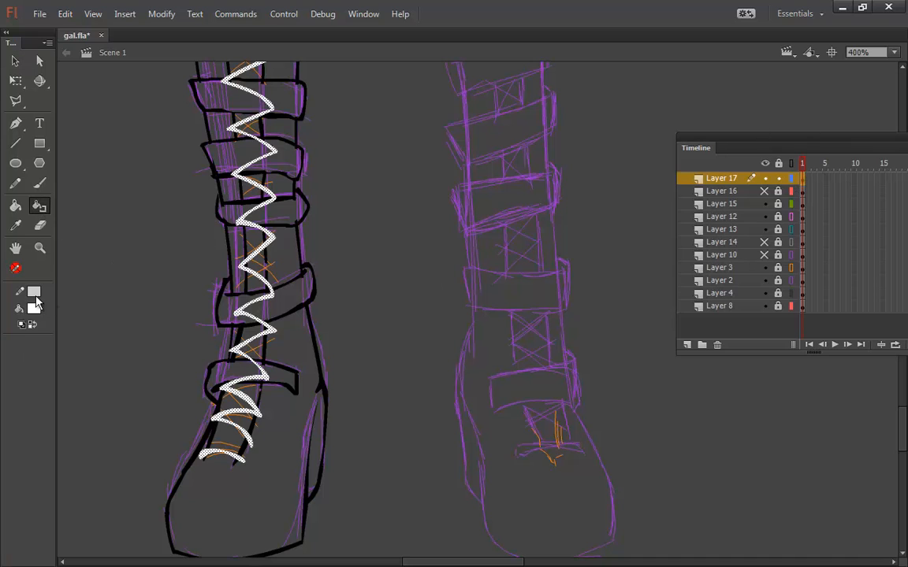
click(34, 291)
click(63, 32)
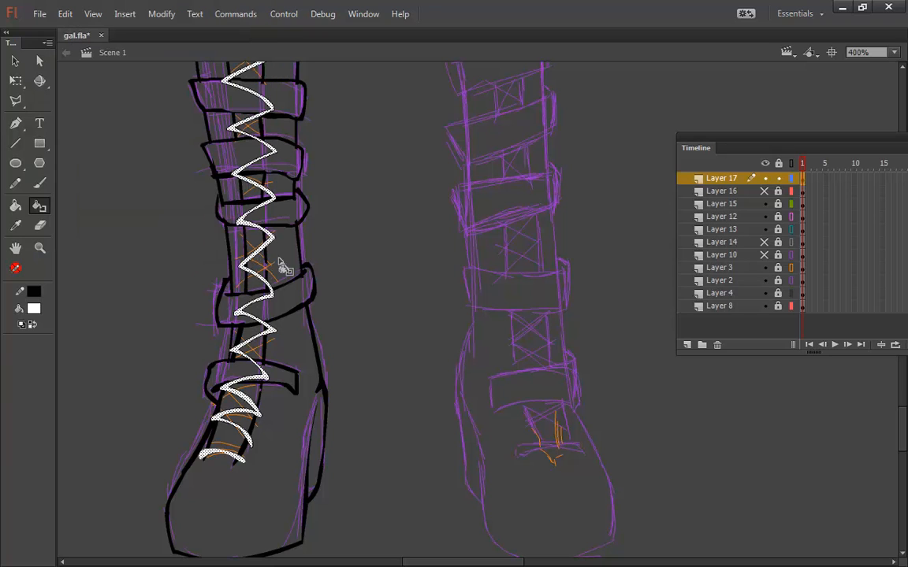
click(15, 61)
click(382, 172)
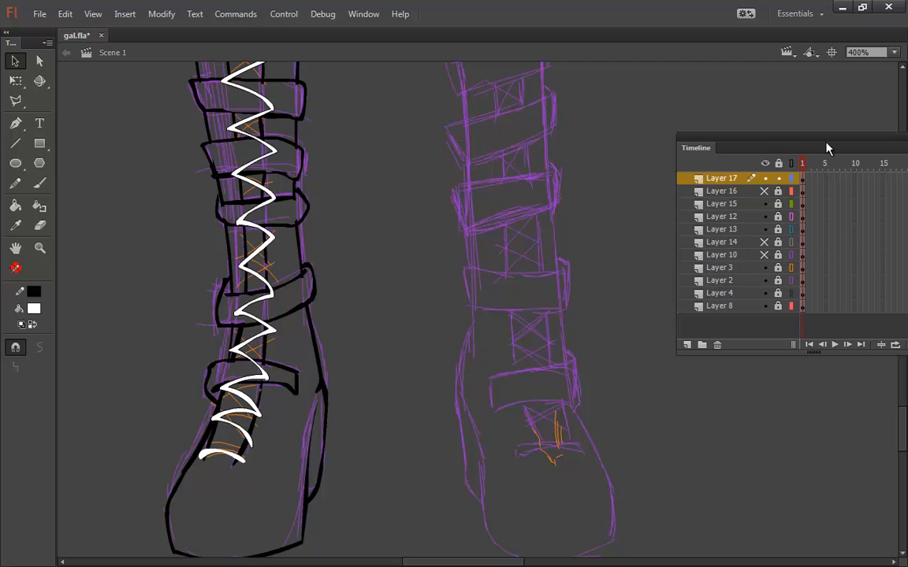
Step: Paint a second white zigzag lace crossing the first up the inked boot, on a new layer above the locked Layer 17
click(687, 345)
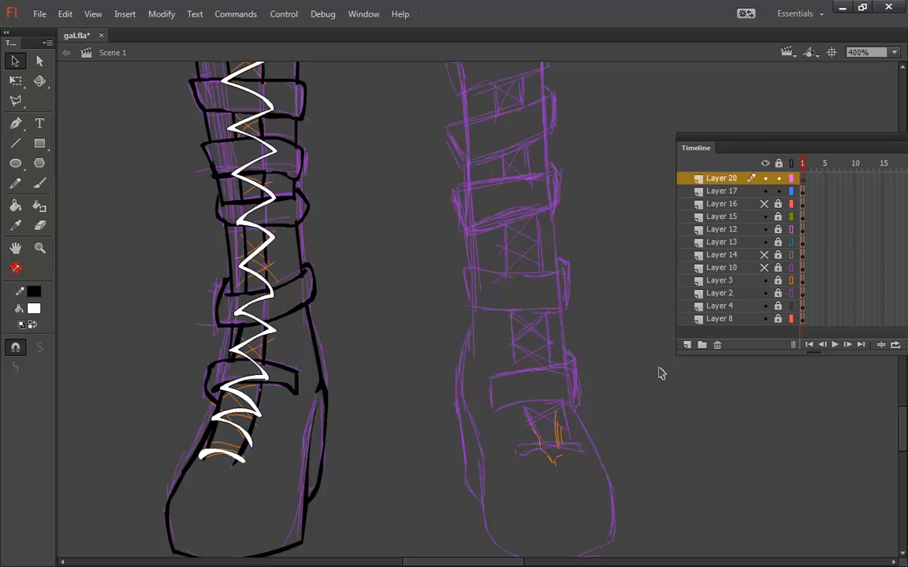
click(40, 183)
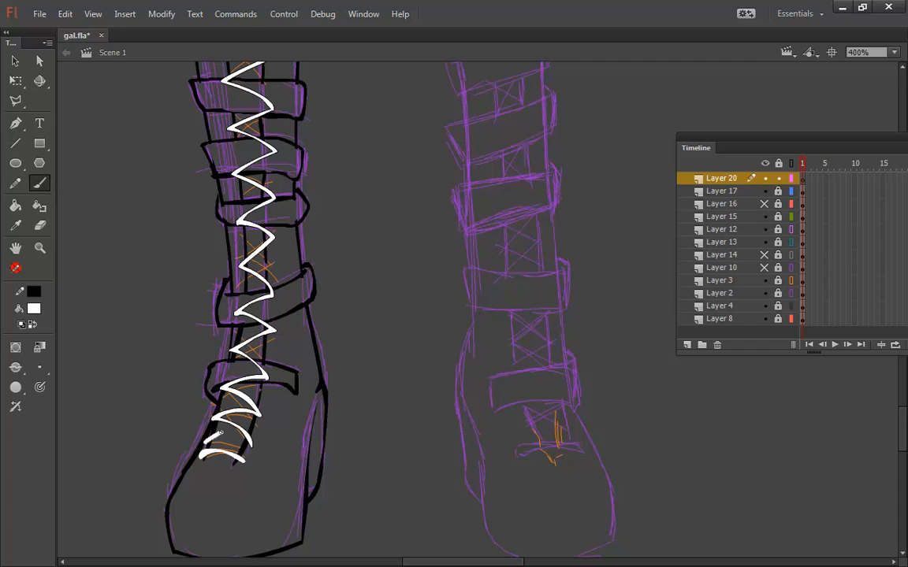
mouse_move(221, 433)
mouse_down()
mouse_move(216, 355)
mouse_move(236, 311)
mouse_move(236, 331)
mouse_move(234, 222)
mouse_move(250, 194)
mouse_up()
drag(322, 208, 307, 376)
mouse_move(232, 357)
mouse_down()
mouse_move(197, 325)
mouse_move(193, 282)
mouse_move(202, 275)
mouse_move(165, 343)
mouse_up()
mouse_move(198, 308)
mouse_down()
mouse_move(184, 368)
mouse_move(203, 306)
mouse_move(196, 399)
mouse_move(141, 362)
mouse_move(176, 286)
mouse_move(141, 251)
mouse_move(191, 233)
mouse_up()
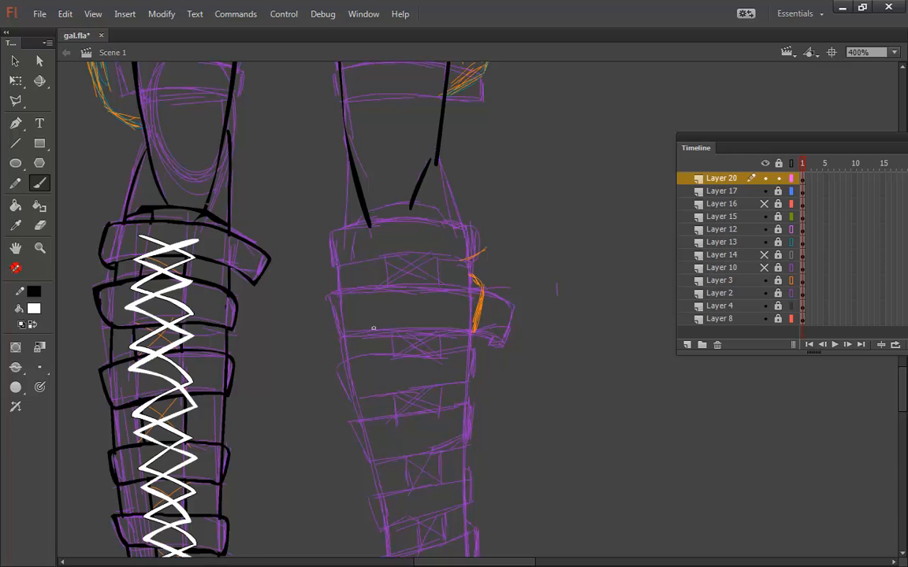
drag(320, 377, 347, 227)
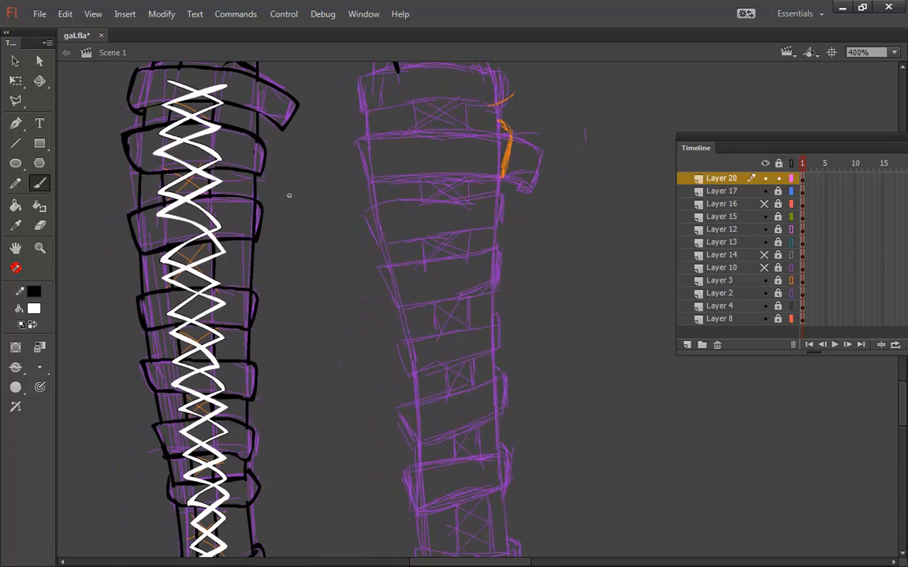
Step: Outline the second white lace on Layer 20 in black with the Ink Bottle tool
click(37, 205)
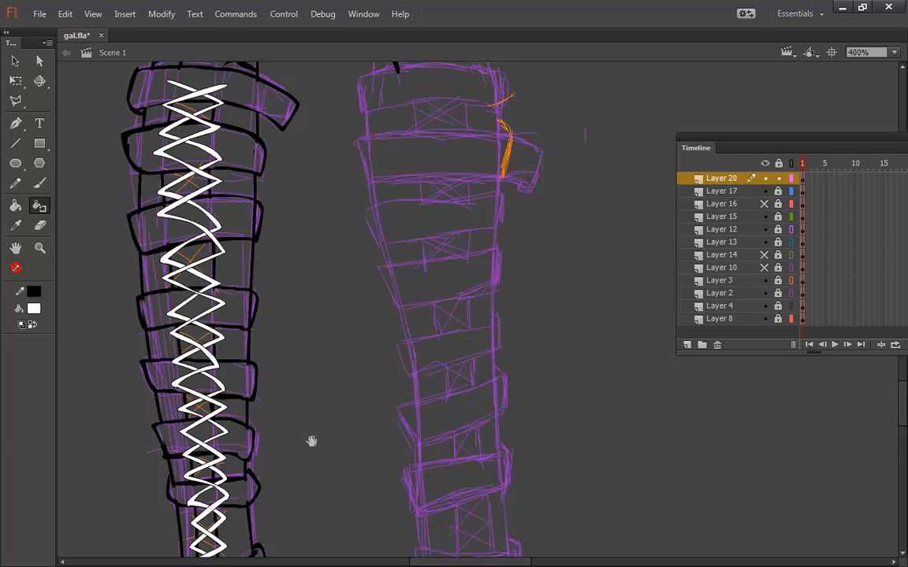
drag(311, 441, 313, 182)
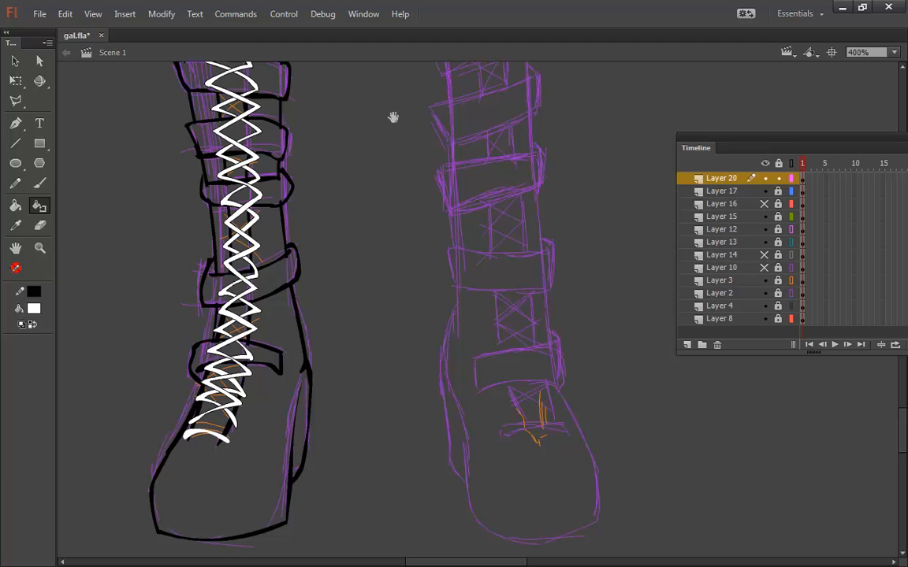
drag(393, 116, 379, 330)
mouse_move(334, 133)
mouse_down()
mouse_move(324, 237)
mouse_move(329, 308)
mouse_up()
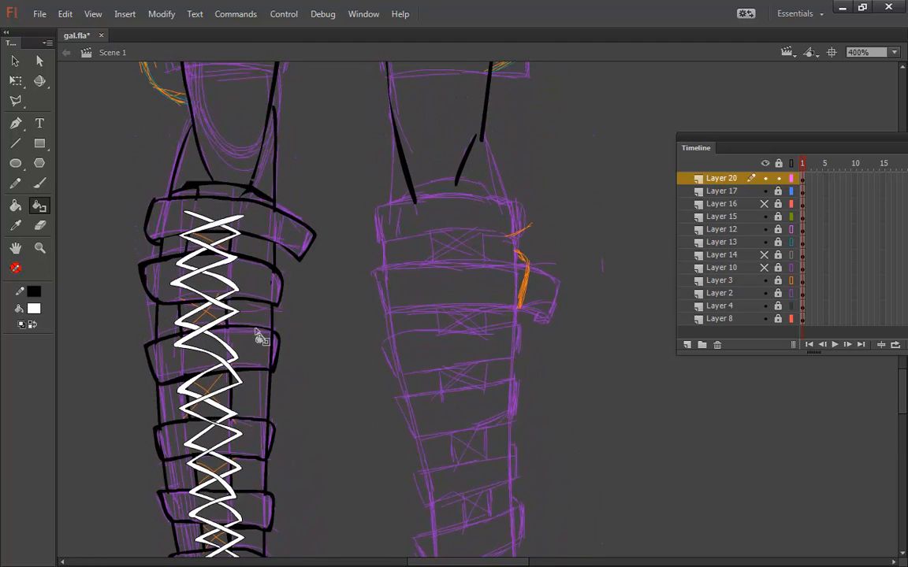
Step: Delete the white fill of the second lace on Layer 20, keeping only its black outline
click(15, 61)
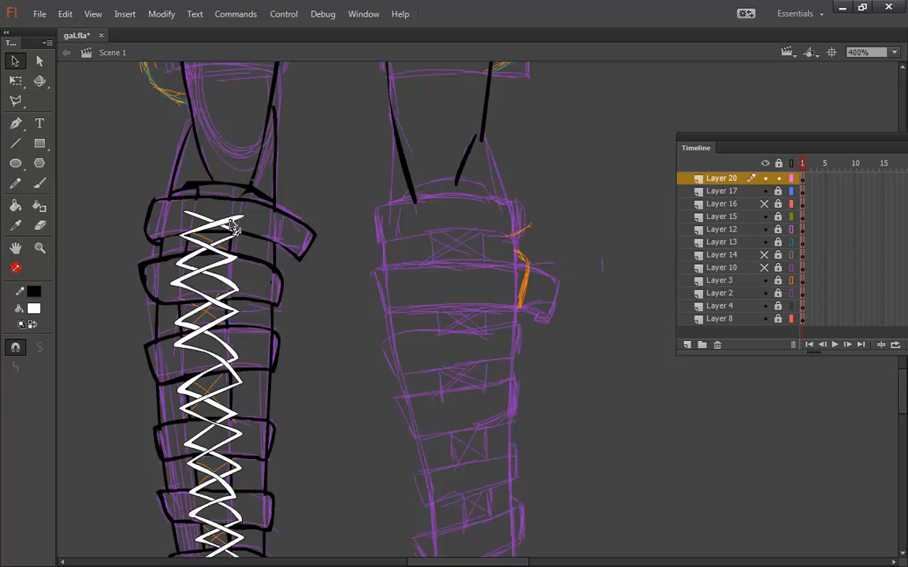
click(236, 229)
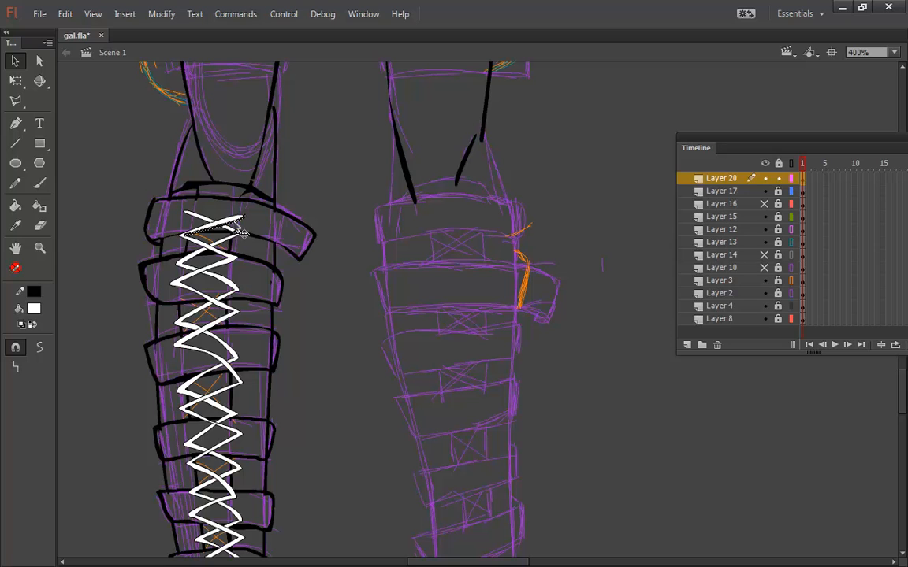
key(ctrl+equal)
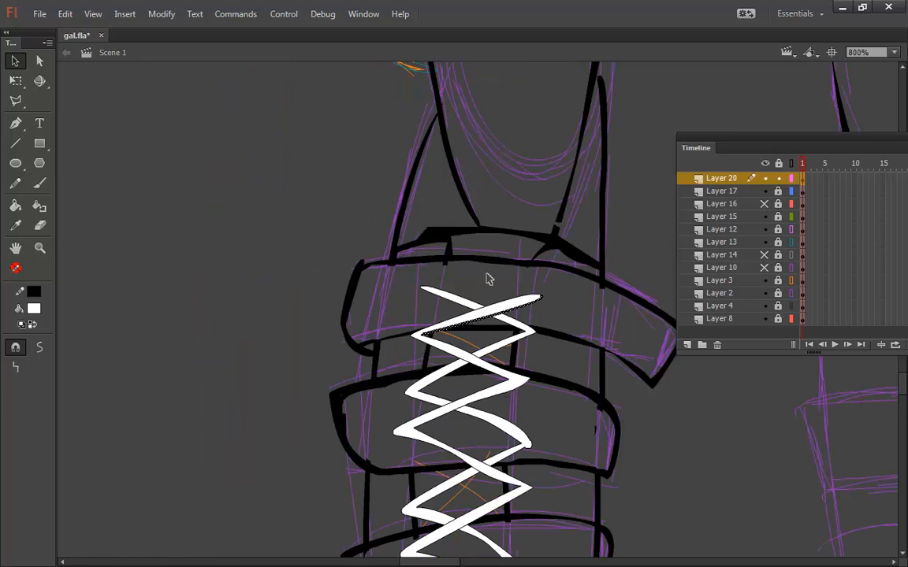
double_click(506, 308)
key(Delete)
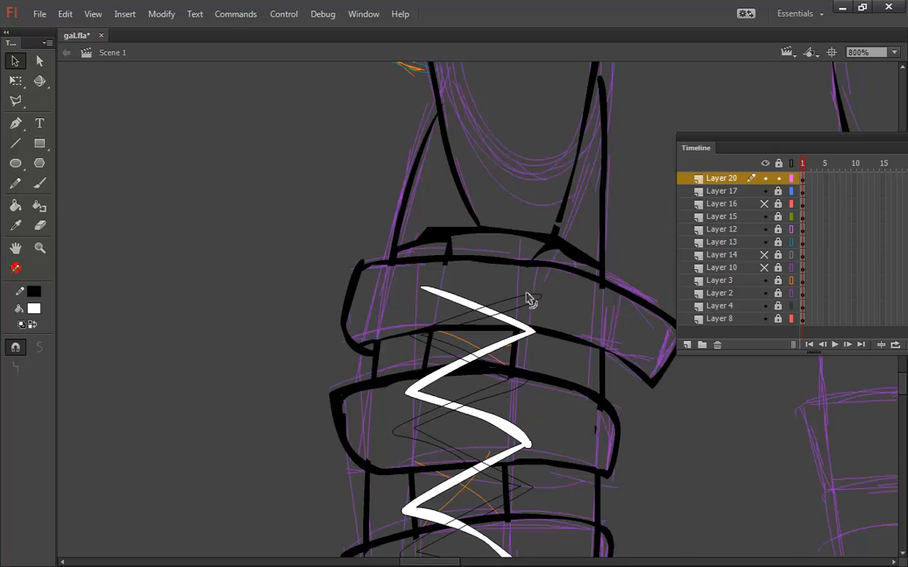
Step: Cut the second lace's outline from Layer 20 and paste it in place on the unlocked Layer 17
double_click(525, 301)
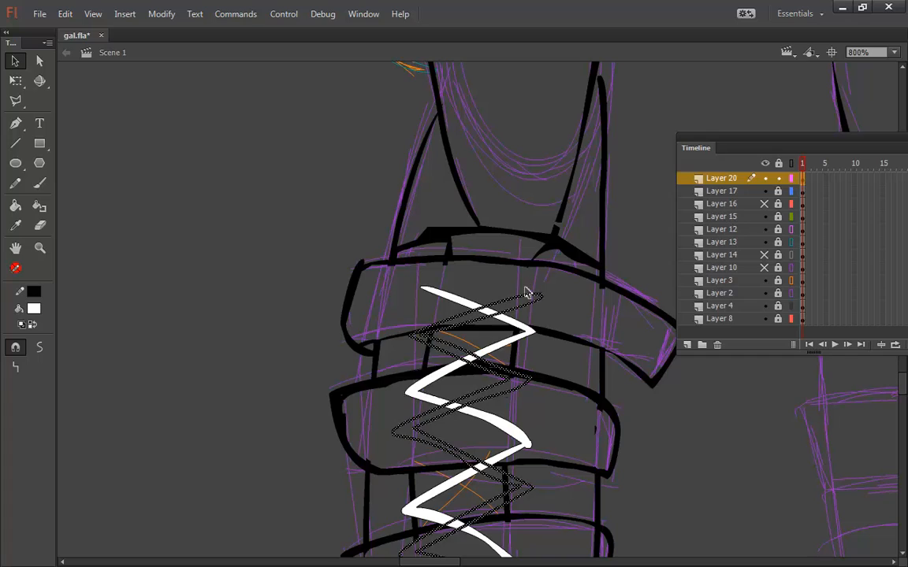
key(ctrl+minus)
mouse_move(611, 422)
mouse_down()
mouse_move(387, 219)
mouse_move(348, 138)
mouse_move(369, 137)
mouse_up()
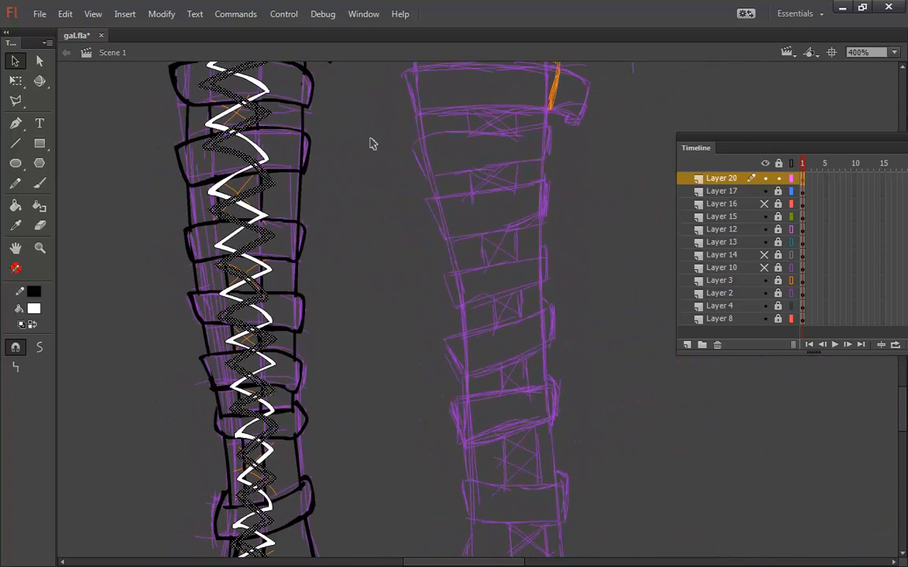
click(372, 144)
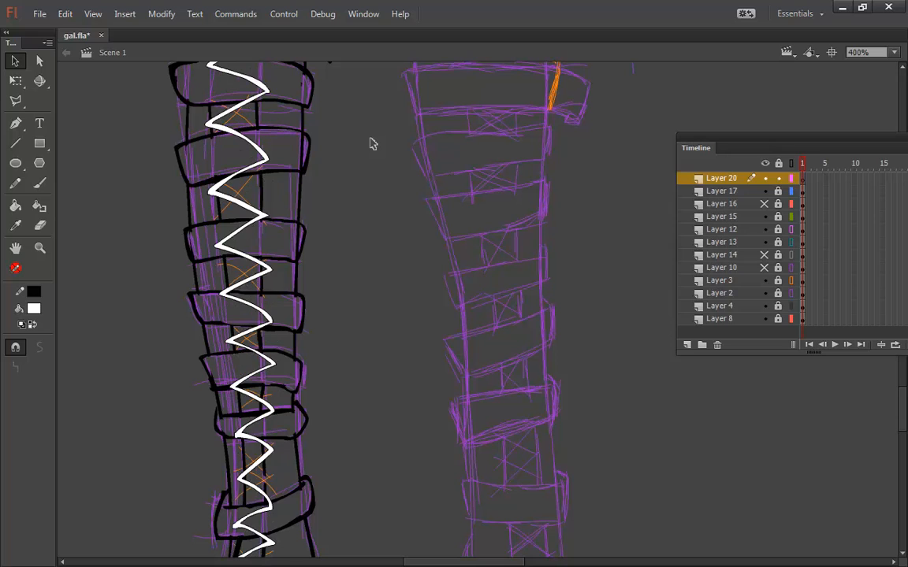
click(796, 191)
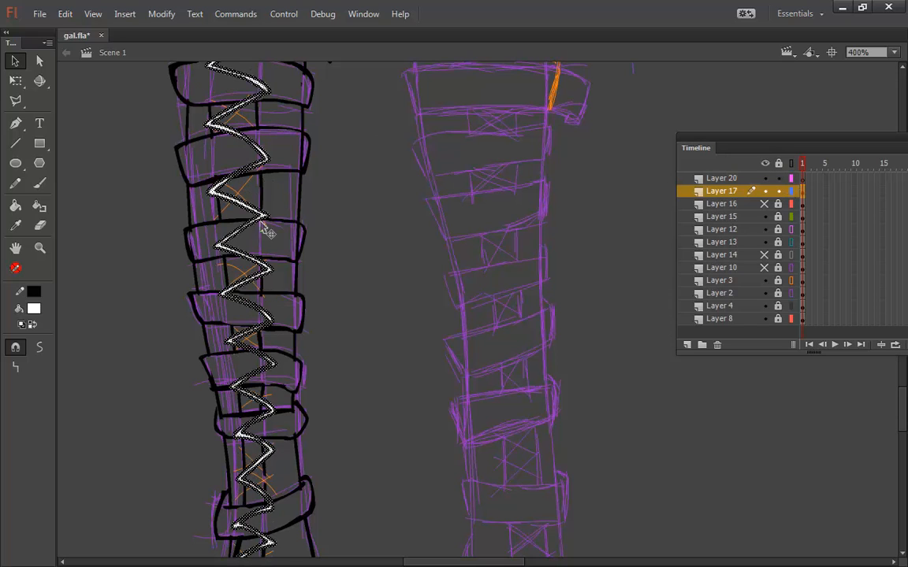
click(378, 252)
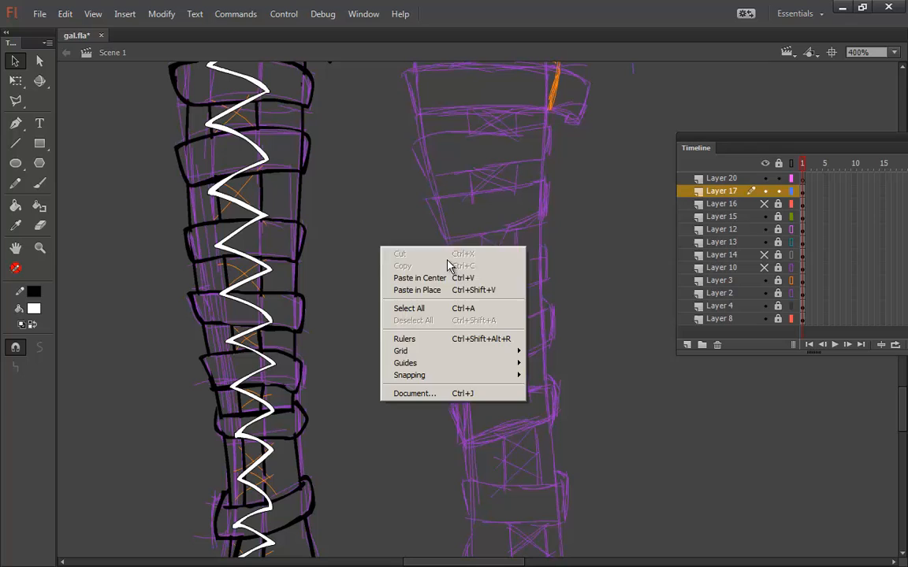
click(418, 289)
click(395, 303)
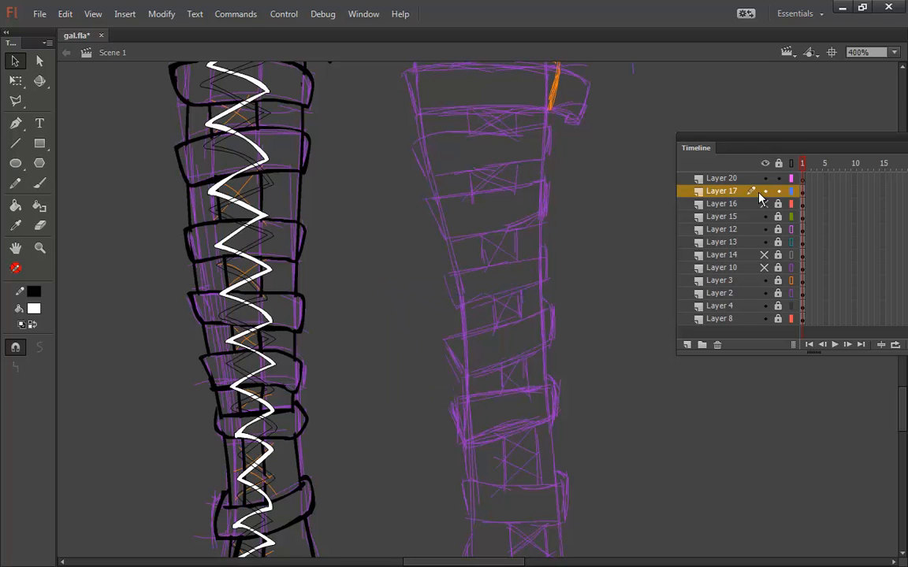
Step: Delete the unwanted outline segments where the two laces cross around the boot's top straps on Layer 17
drag(361, 152, 422, 421)
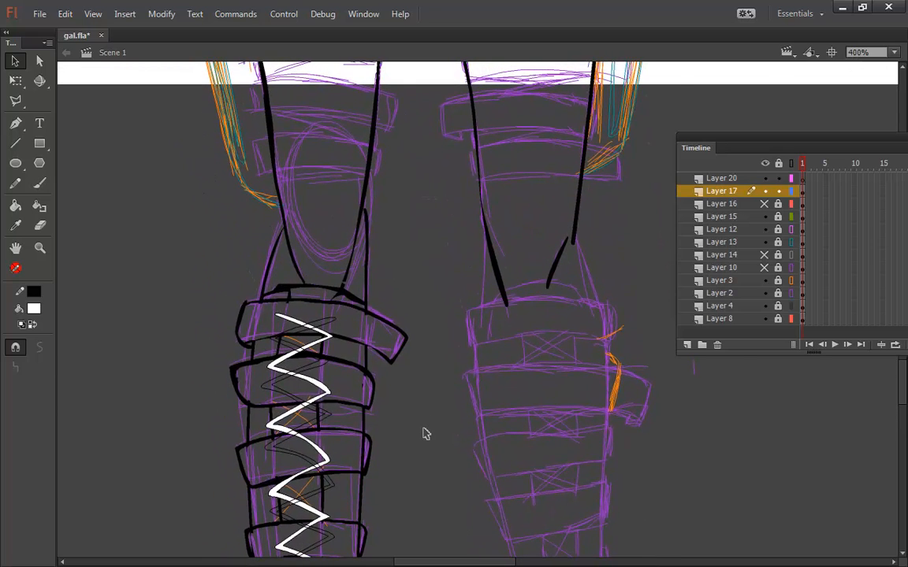
key(ctrl+=)
drag(301, 204, 490, 265)
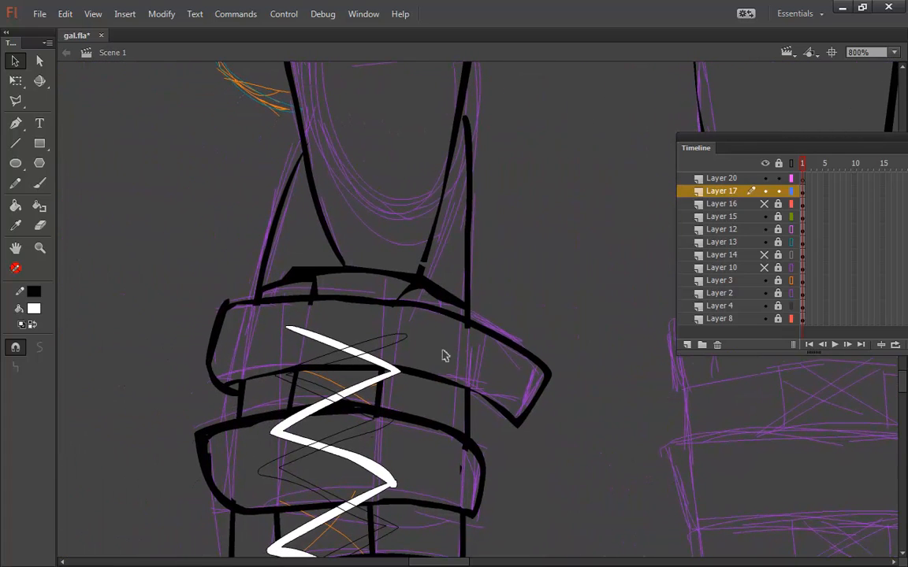
click(363, 357)
click(364, 360)
click(364, 363)
double_click(326, 450)
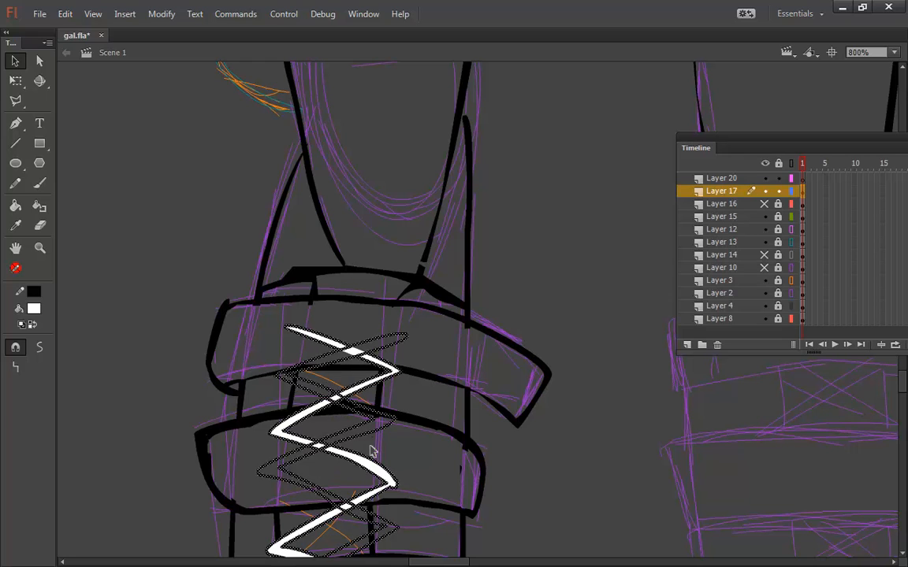
click(329, 449)
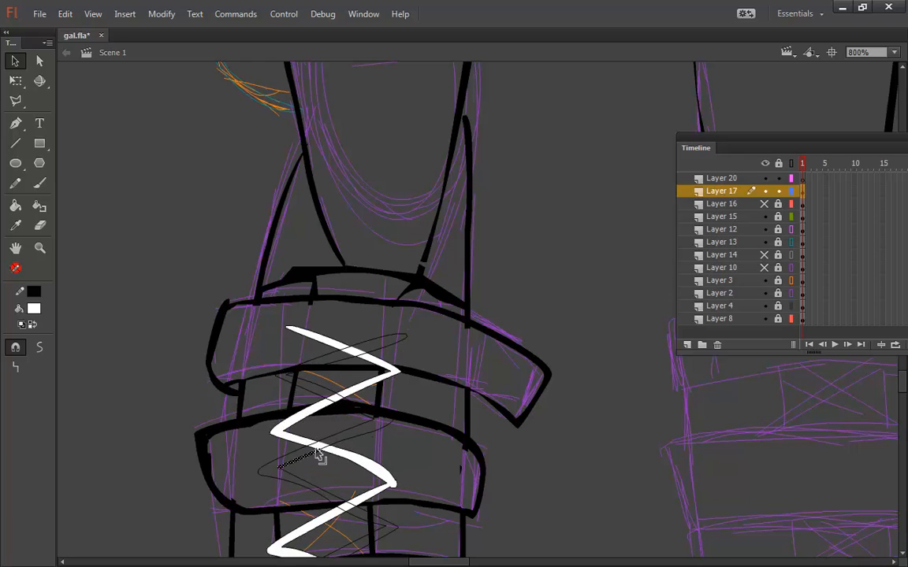
key(Delete)
Step: Remove the unwanted outline segments at the remaining lace crossings down the boot shaft to the toe
drag(416, 502, 365, 304)
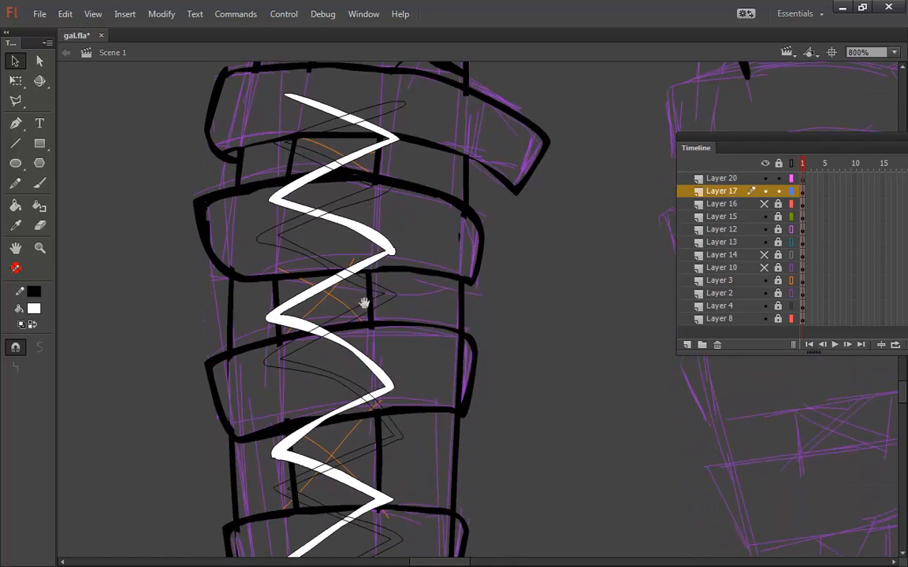
click(321, 341)
scroll(353, 265, down, 3)
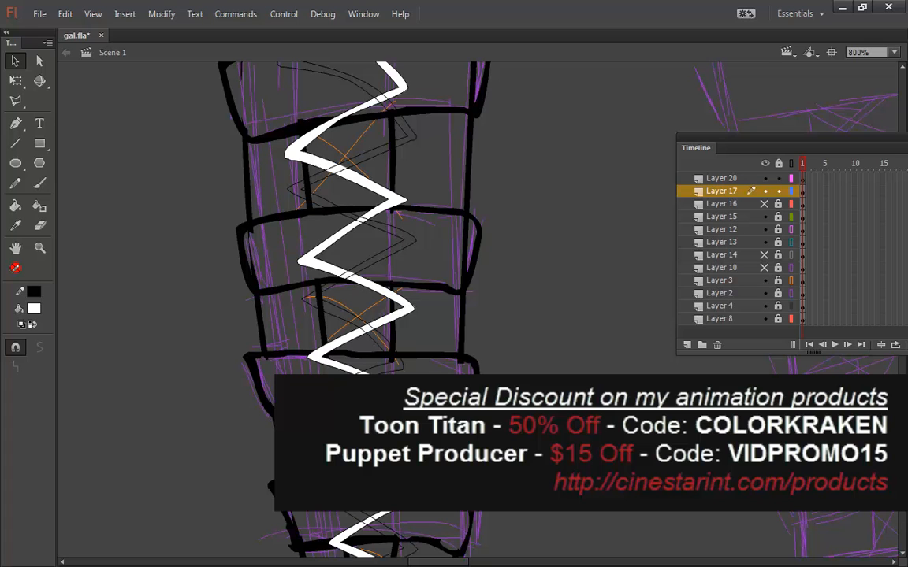
scroll(355, 319, down, 3)
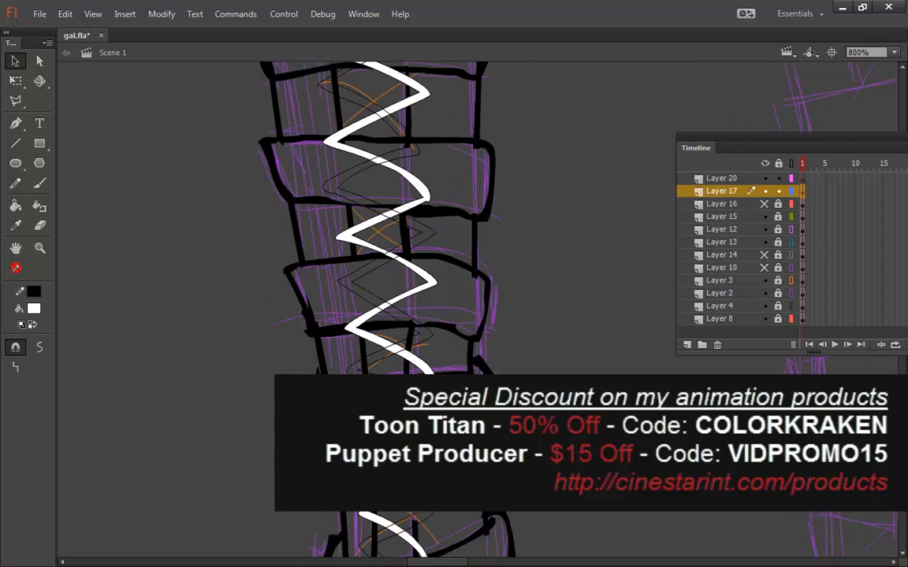
scroll(356, 238, down, 3)
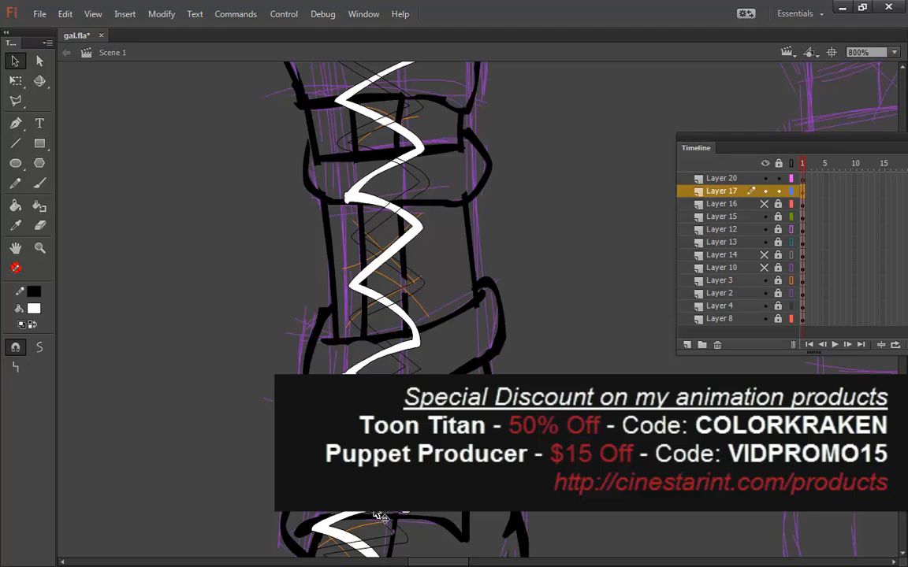
drag(503, 423, 509, 175)
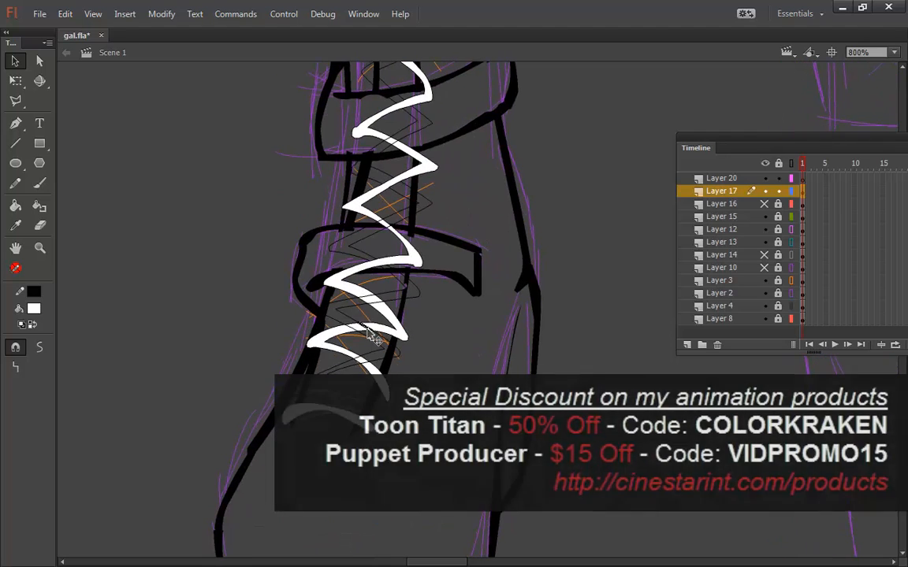
Step: Fill the second lace's outlined segments with white from the toe up to the ankle strap using the Paint Bucket
click(16, 205)
click(371, 367)
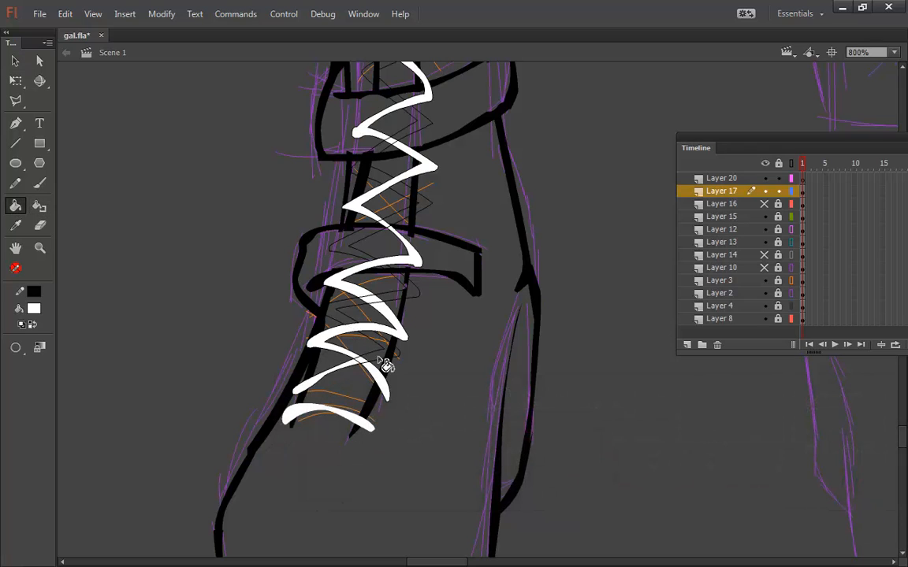
click(377, 368)
click(403, 293)
click(356, 256)
click(405, 212)
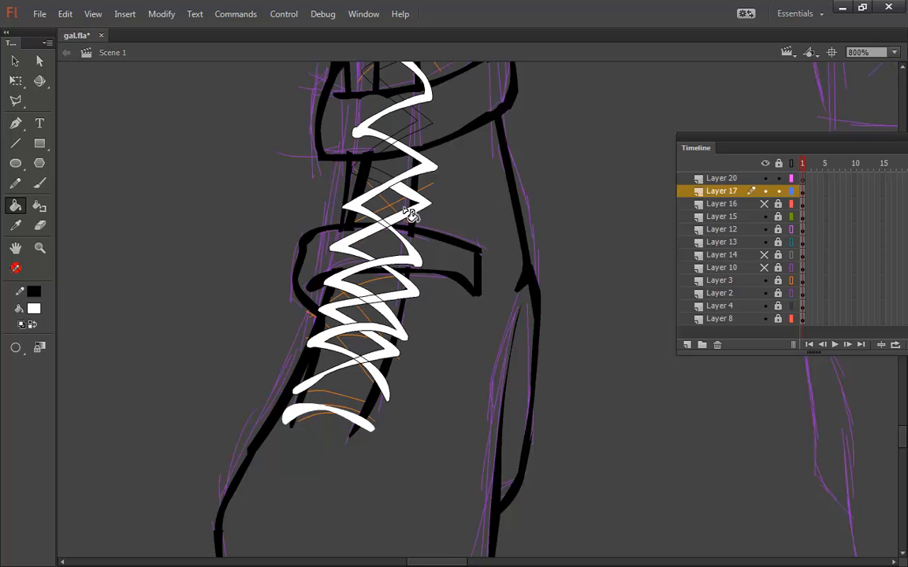
click(372, 170)
click(411, 138)
Step: Fill the second lace's empty segments with white along the middle of the boot shaft
drag(421, 87, 353, 352)
click(318, 329)
click(354, 295)
click(343, 230)
click(369, 202)
click(309, 173)
click(360, 123)
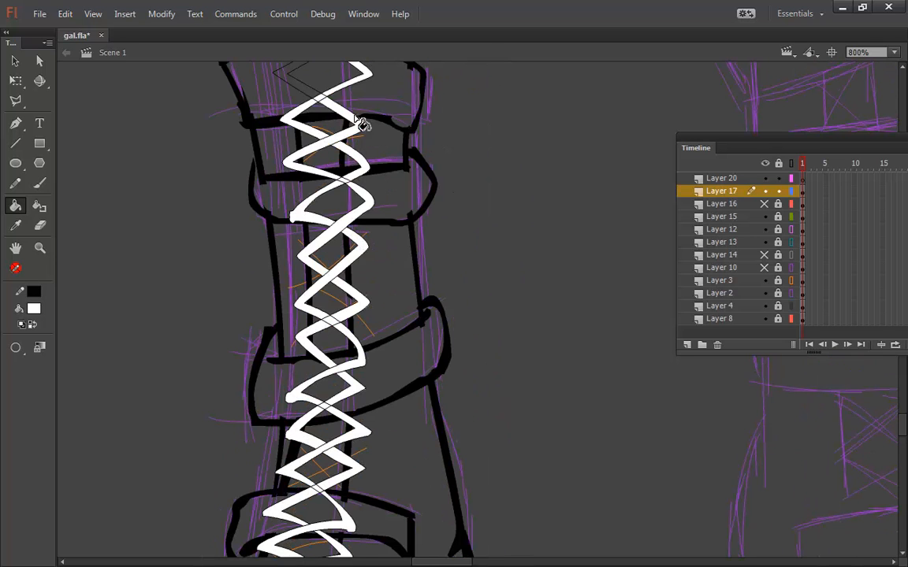
drag(356, 98, 338, 260)
click(263, 234)
click(341, 194)
click(285, 164)
click(324, 101)
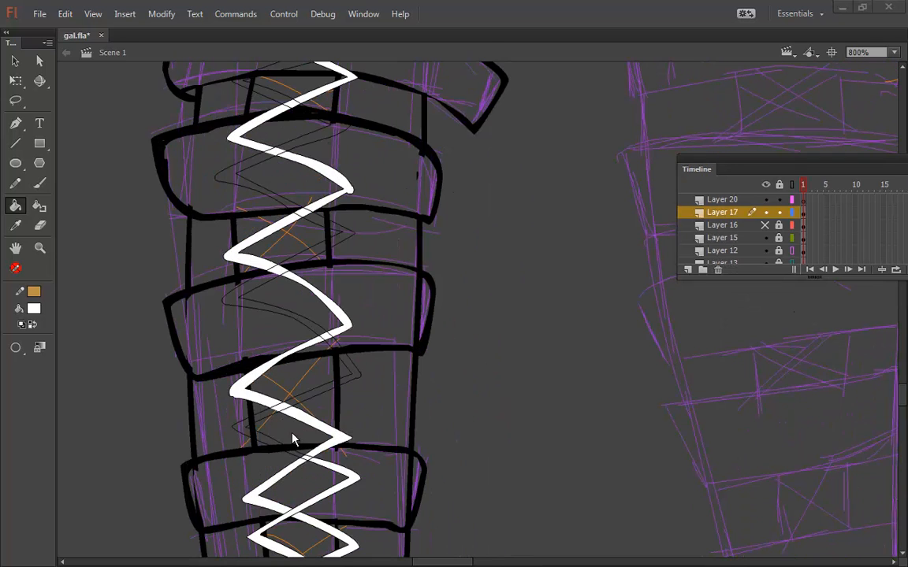
Step: Fill the second lace's remaining empty segments with white up to the boot's top strap
click(274, 419)
click(309, 314)
click(276, 277)
click(292, 213)
click(287, 110)
click(252, 75)
drag(341, 139, 366, 293)
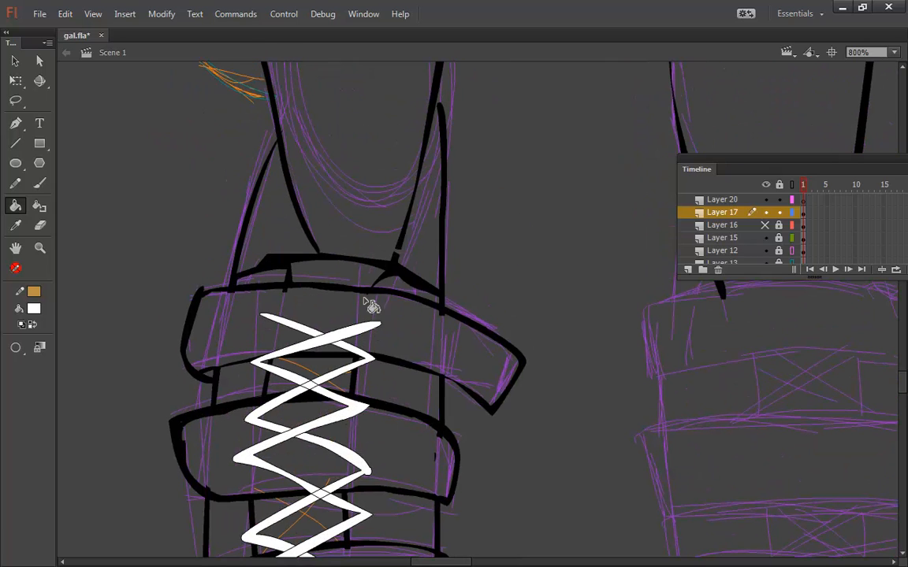
Step: Remove the stray outline segments at the lace crossings from the boot's top strap down to the toe
click(15, 63)
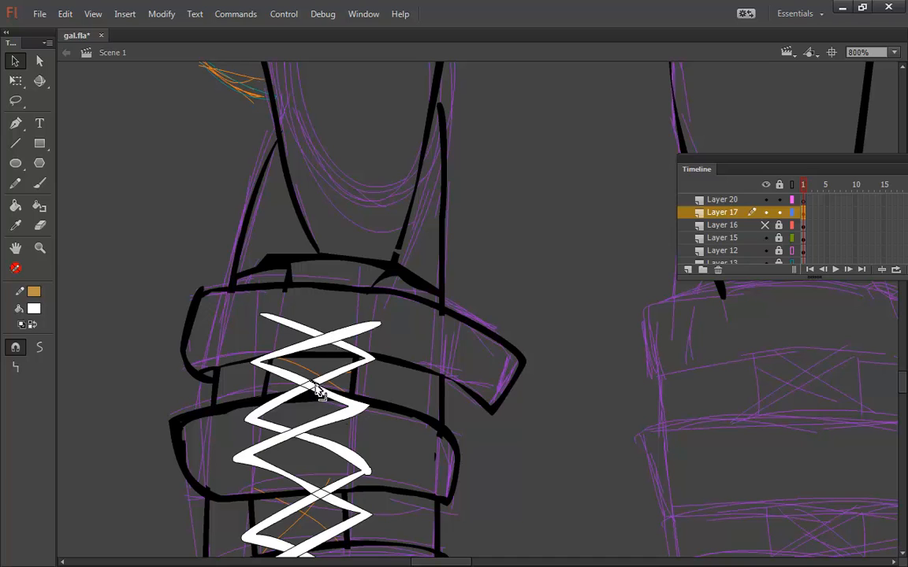
click(323, 383)
click(323, 495)
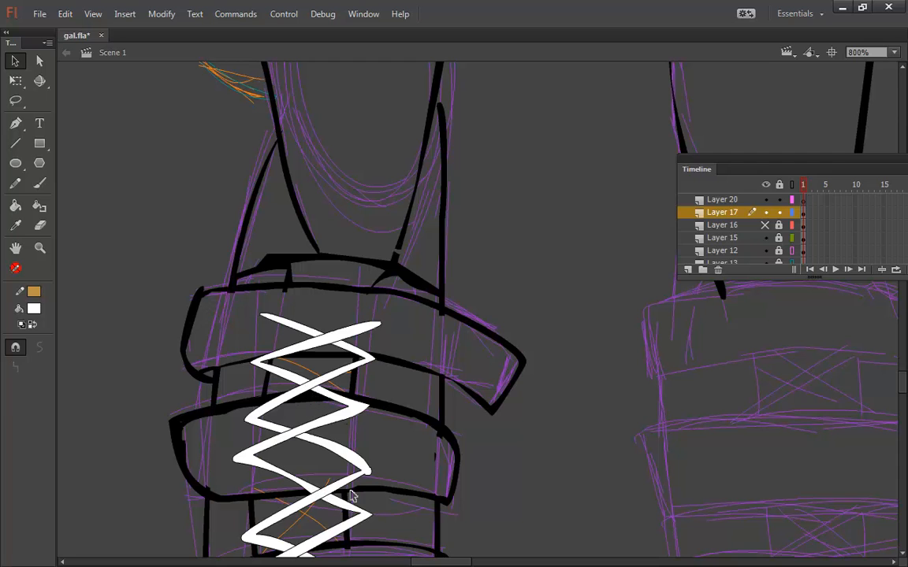
scroll(346, 489, down, 5)
scroll(358, 453, down, 3)
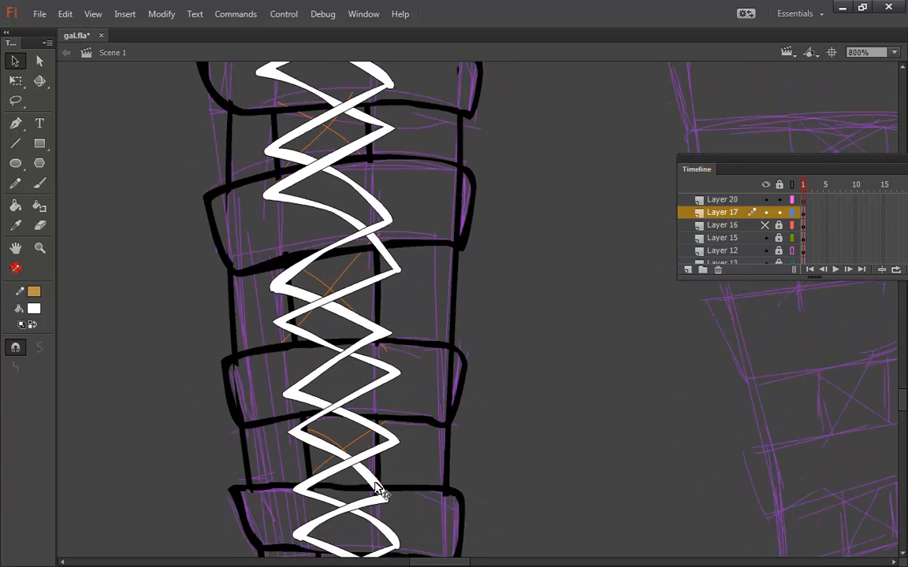
scroll(405, 289, down, 2)
scroll(415, 308, down, 2)
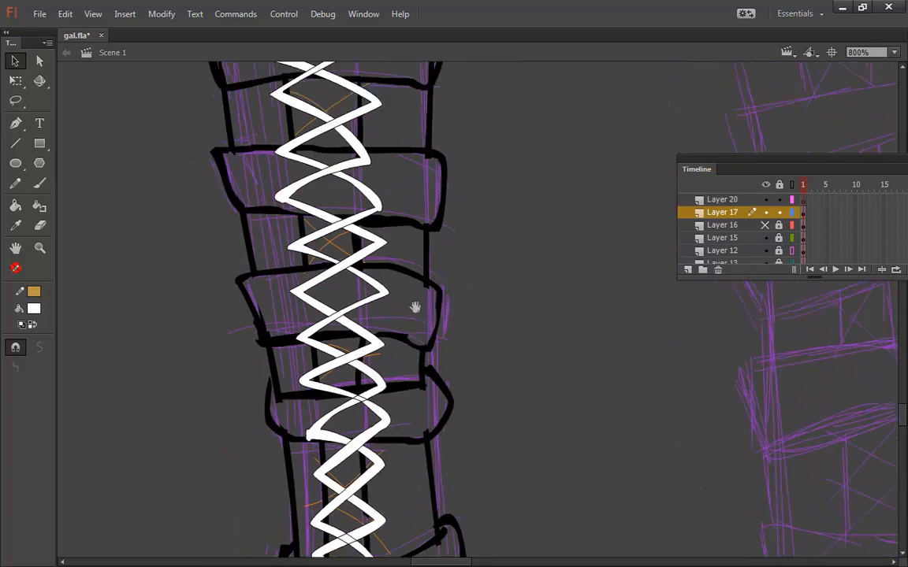
scroll(498, 372, down, 2)
scroll(498, 372, down, 2)
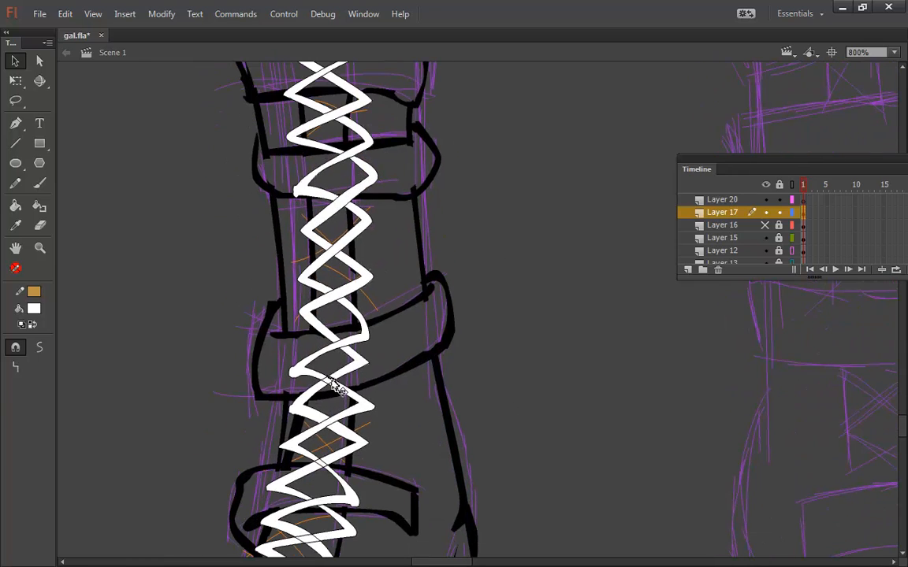
scroll(309, 398, down, 2)
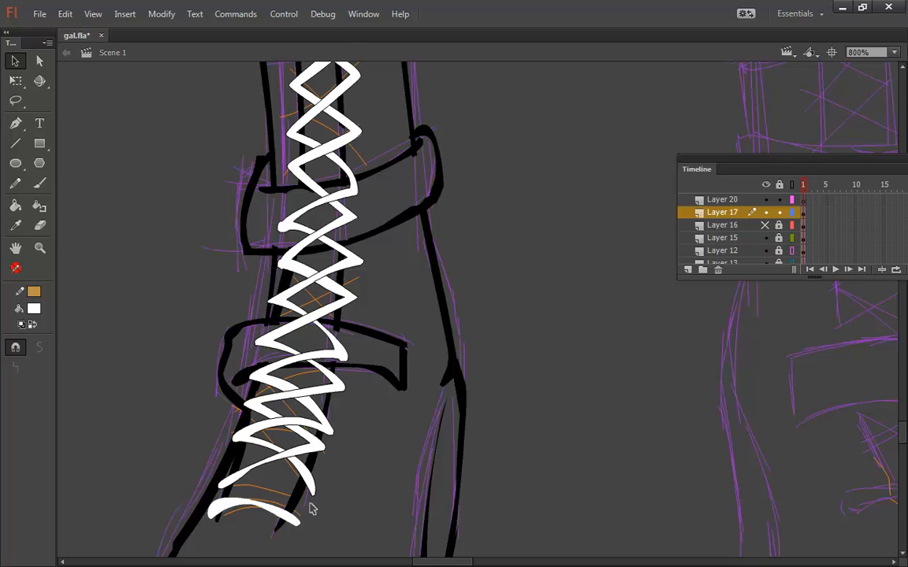
click(306, 514)
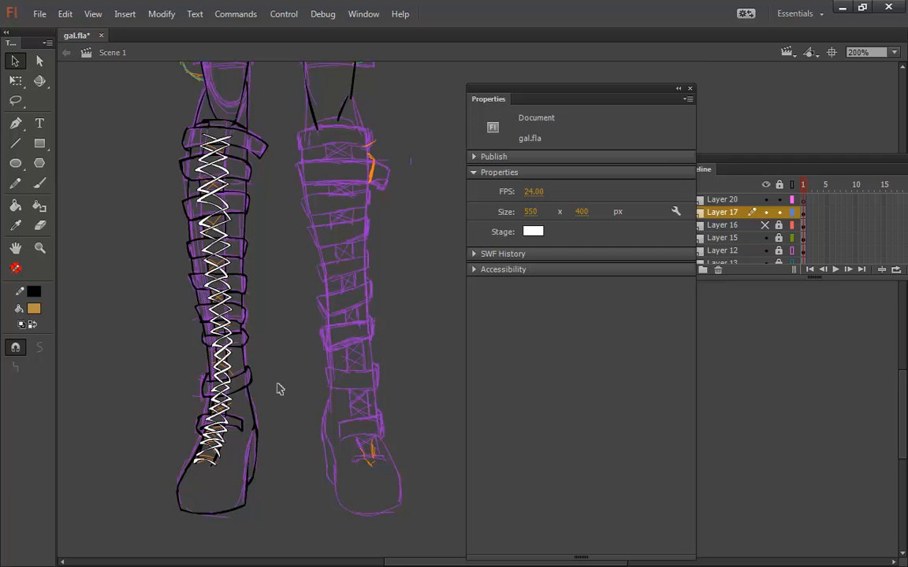
Step: Select the lace portion covering the inked boot's top strap with the Polygon Lasso and delete it
drag(284, 199, 217, 307)
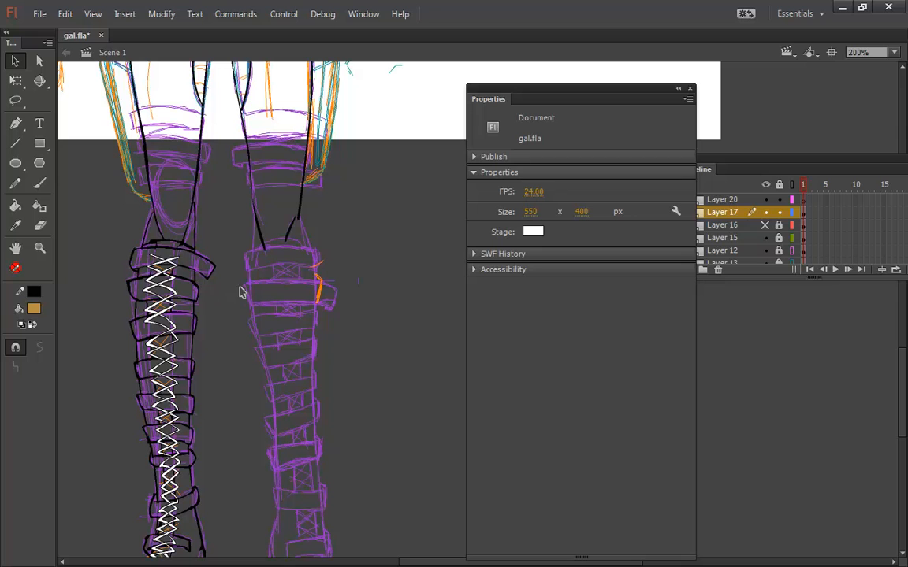
key(ctrl+=)
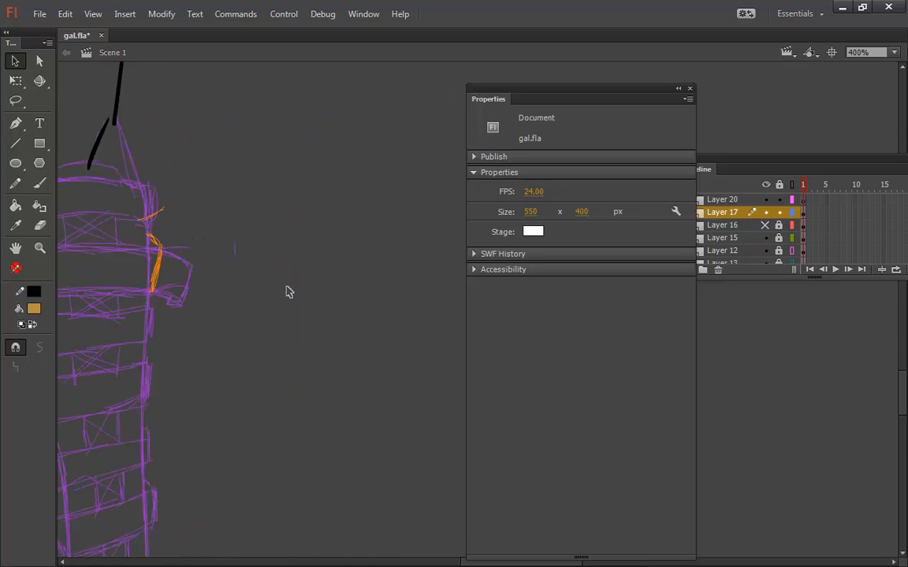
mouse_move(181, 212)
mouse_down()
mouse_move(419, 257)
mouse_move(459, 283)
mouse_move(465, 342)
mouse_up()
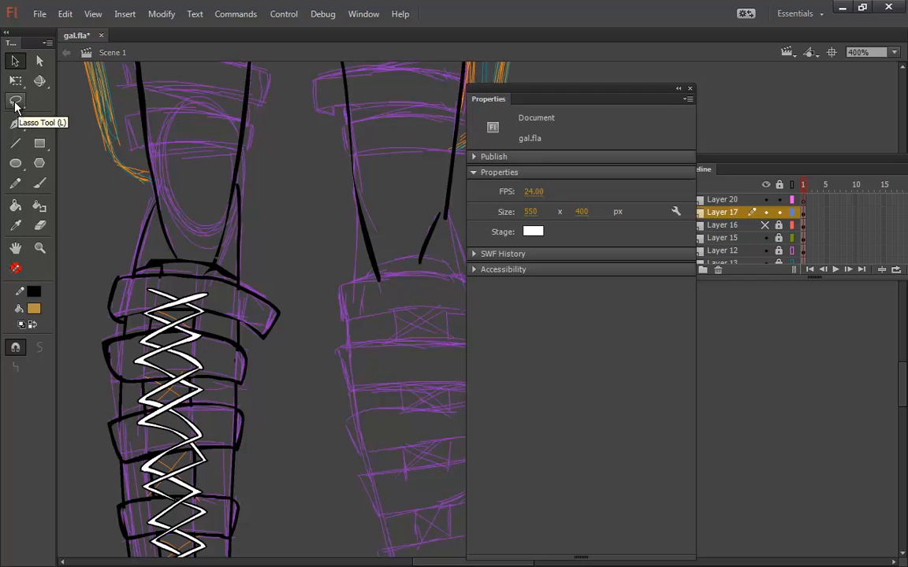
drag(15, 104, 61, 115)
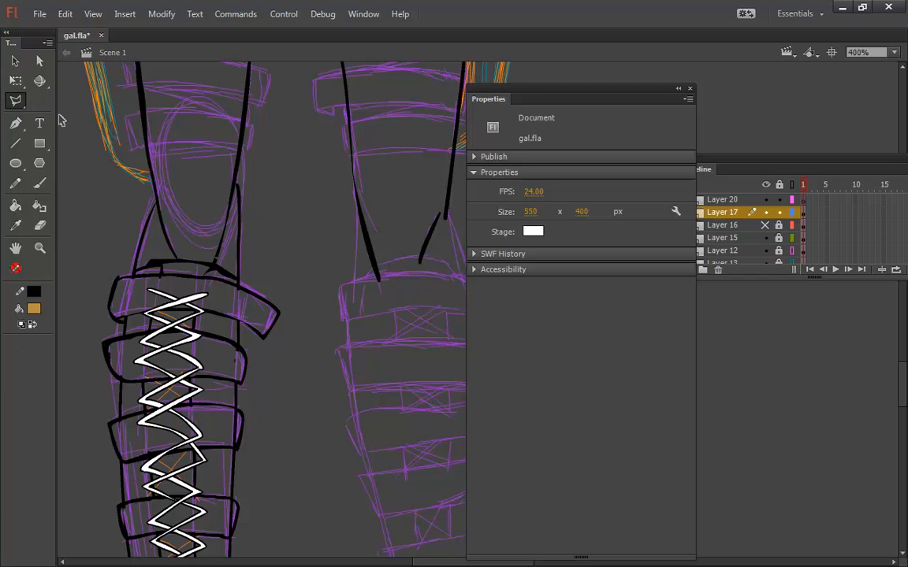
key(ctrl+equal)
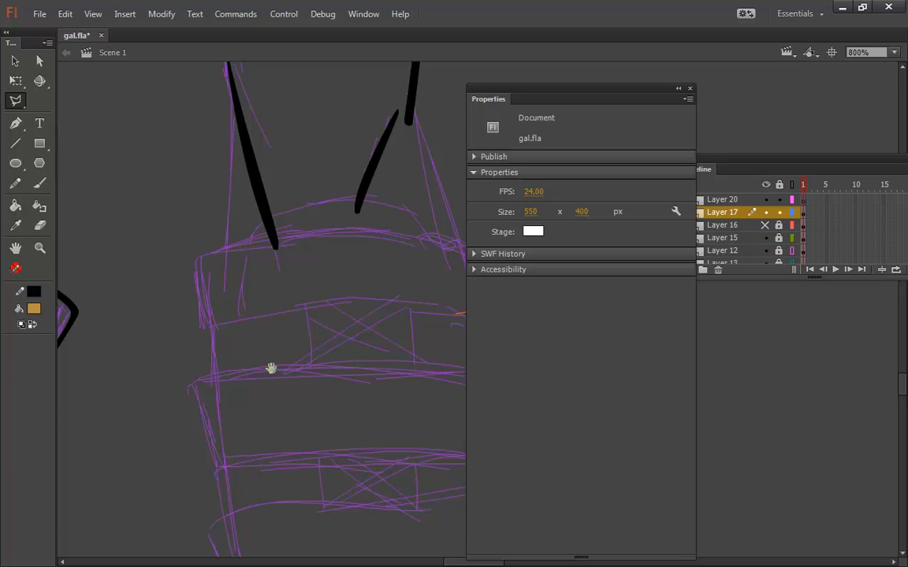
mouse_move(271, 368)
mouse_down()
mouse_move(472, 355)
mouse_move(418, 393)
mouse_move(488, 432)
mouse_move(367, 432)
mouse_up()
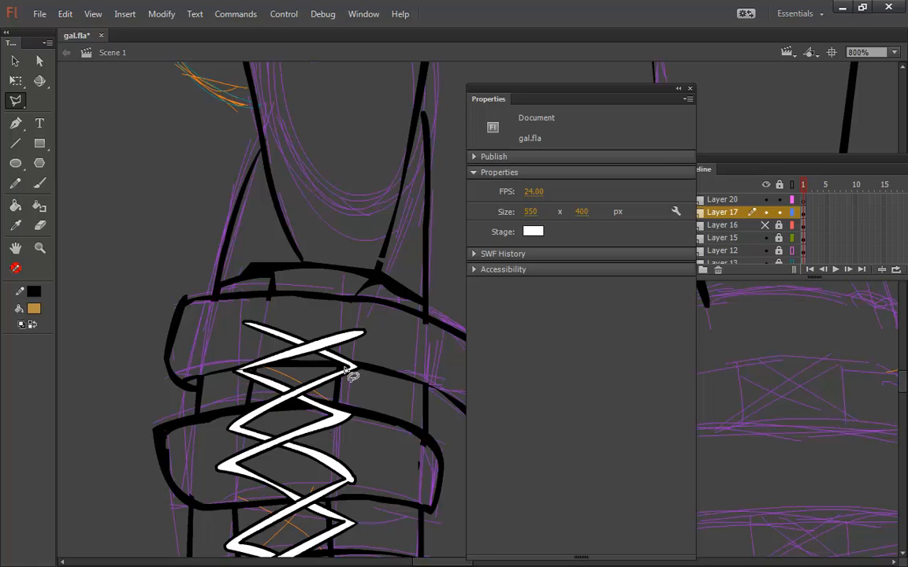
click(375, 361)
click(386, 322)
click(234, 314)
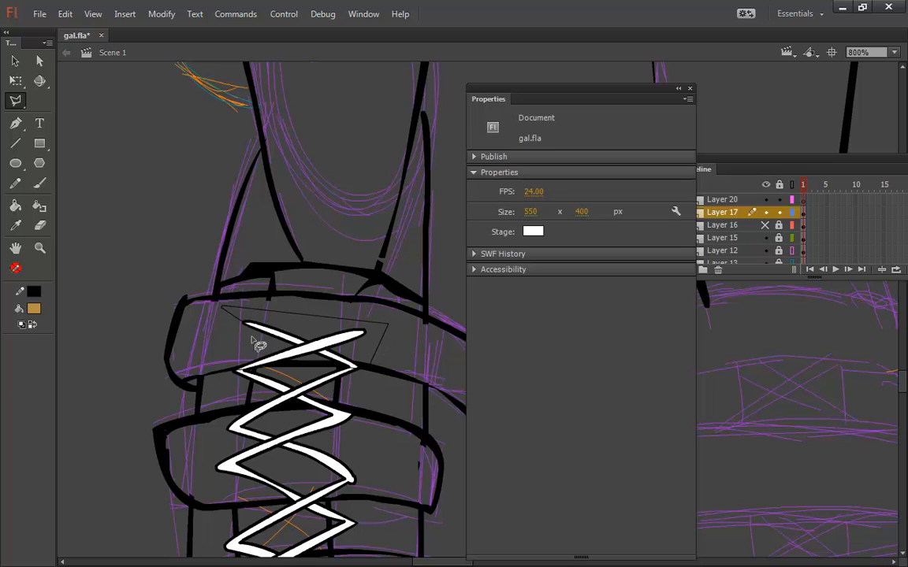
double_click(221, 366)
key(Delete)
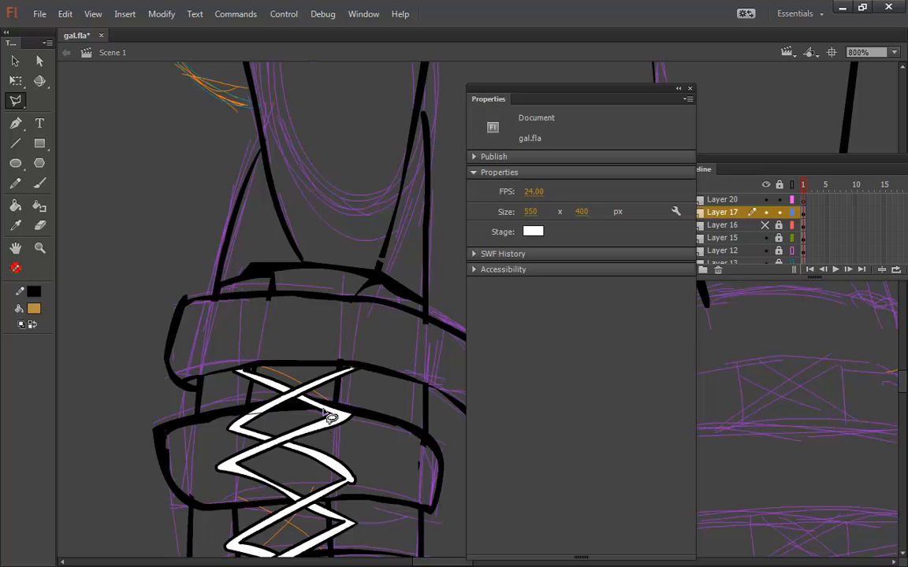
Step: Delete the laces covering the second strap and trim the leftover ends along its upper edge
click(358, 418)
click(335, 461)
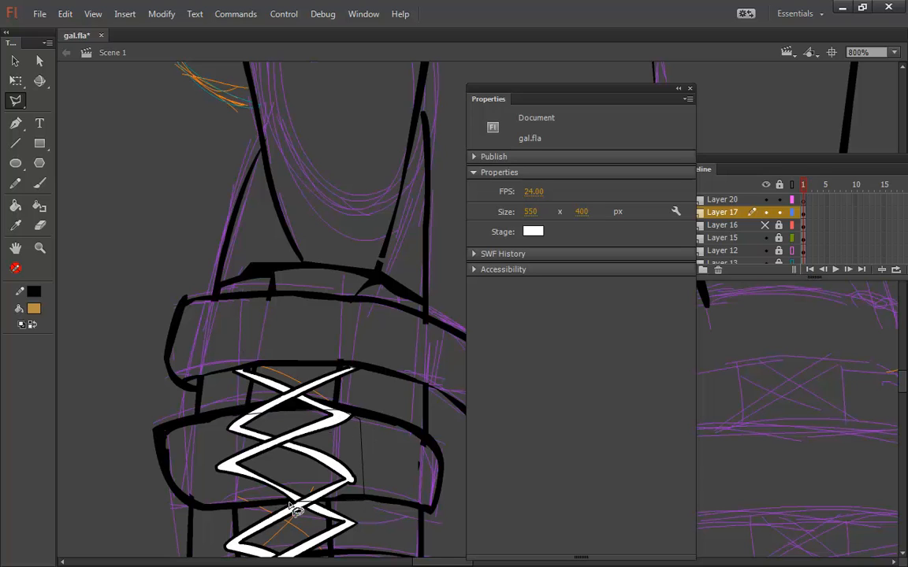
double_click(194, 462)
key(Delete)
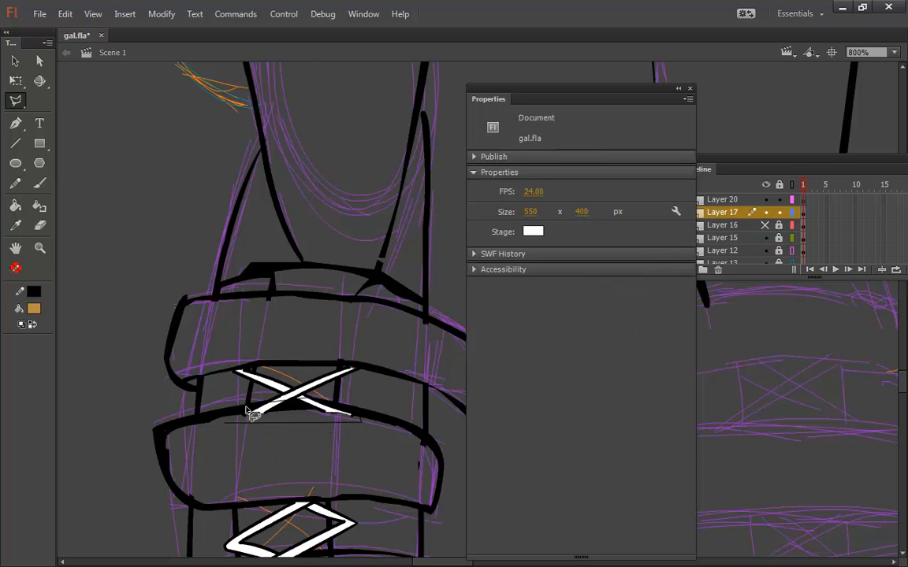
click(269, 416)
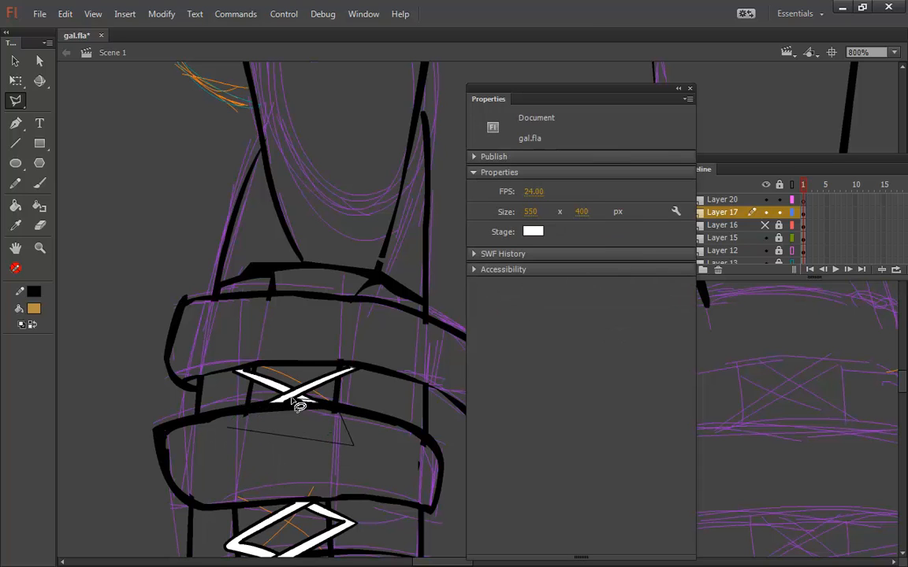
double_click(230, 425)
click(279, 478)
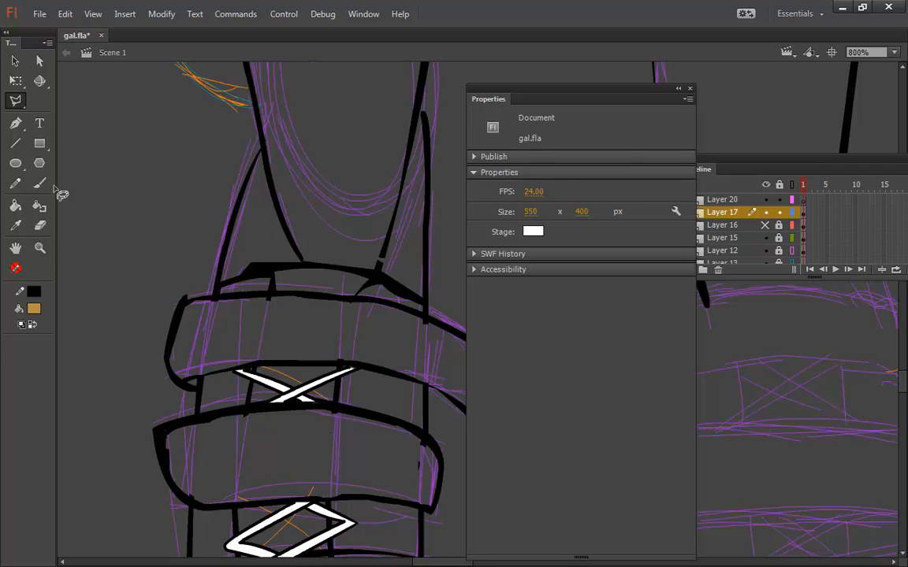
Step: Set up the Line tool with a red stroke, closing the Properties panel and moving the Timeline aside, and try a test line
click(18, 144)
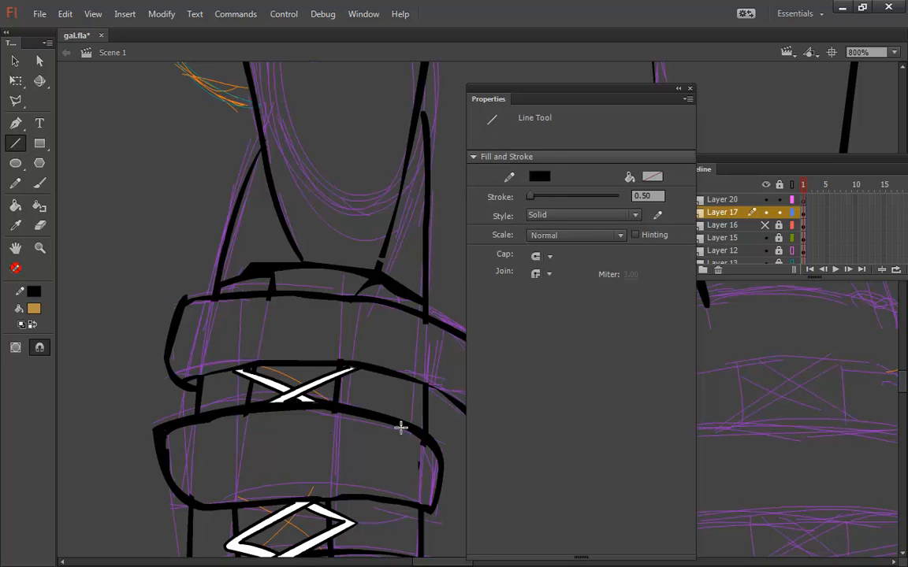
drag(738, 165, 477, 190)
click(688, 91)
click(690, 89)
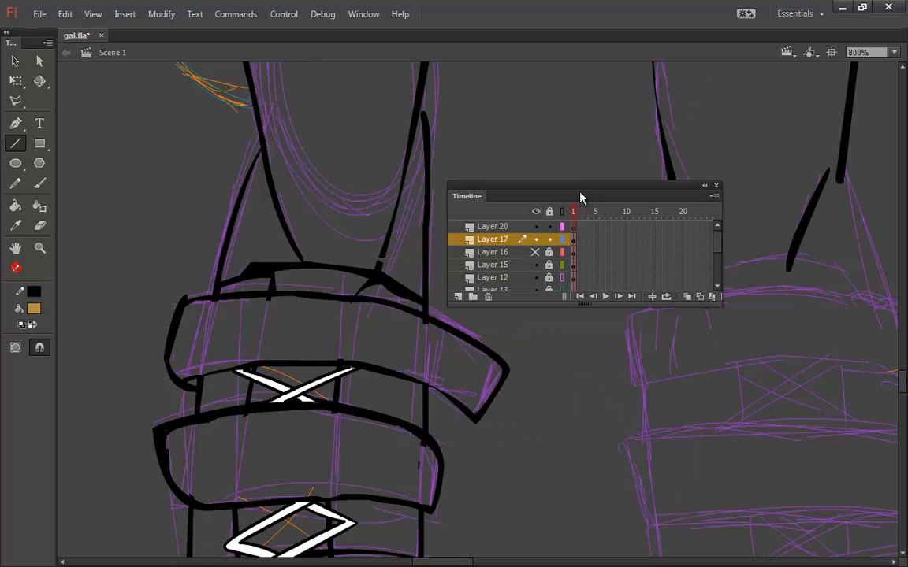
drag(579, 196, 631, 163)
click(31, 292)
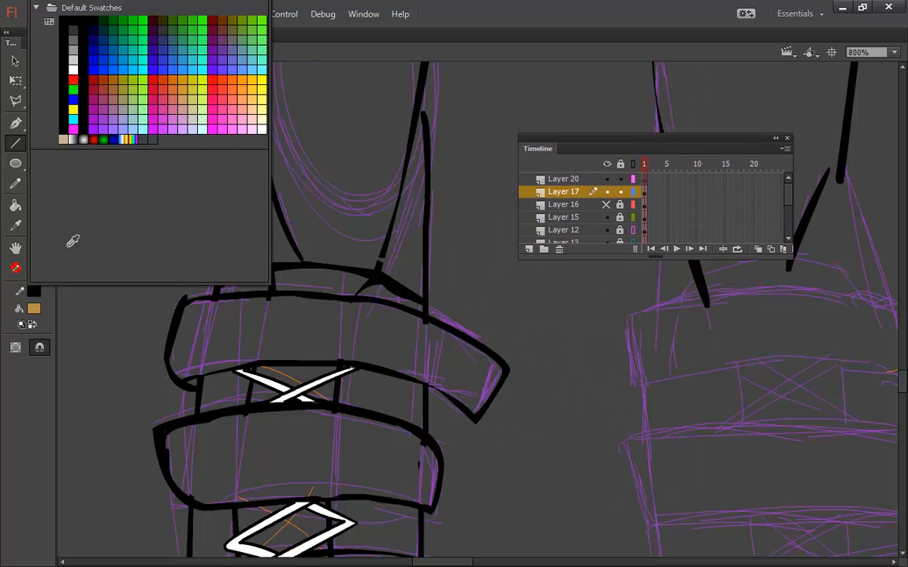
click(76, 71)
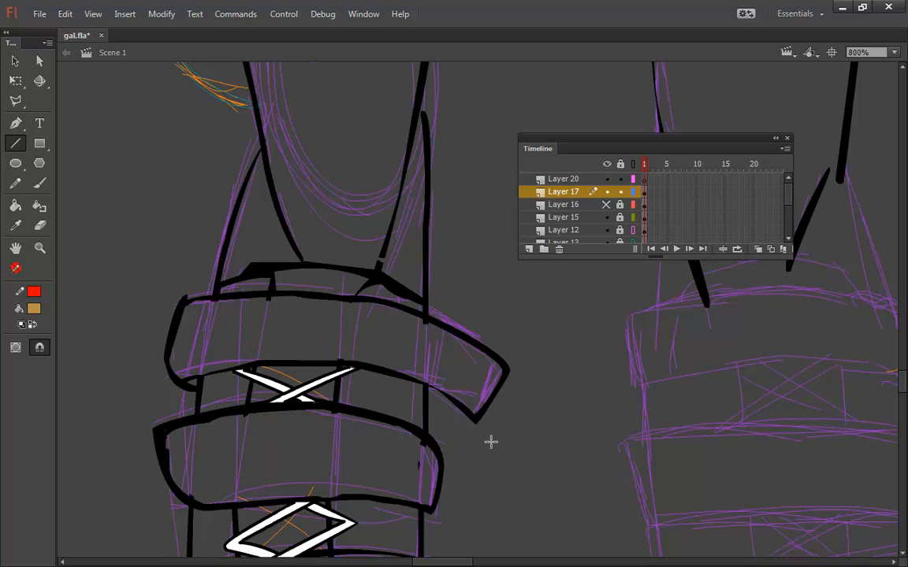
drag(491, 448, 502, 361)
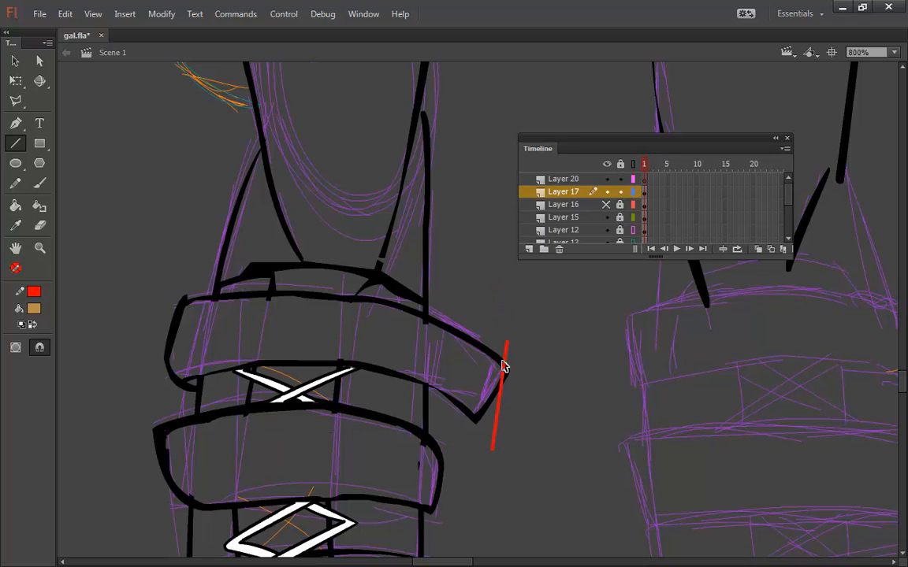
Step: On Layer 20, draw red lines across the laces along the upper and lower edges of the third strap
click(586, 180)
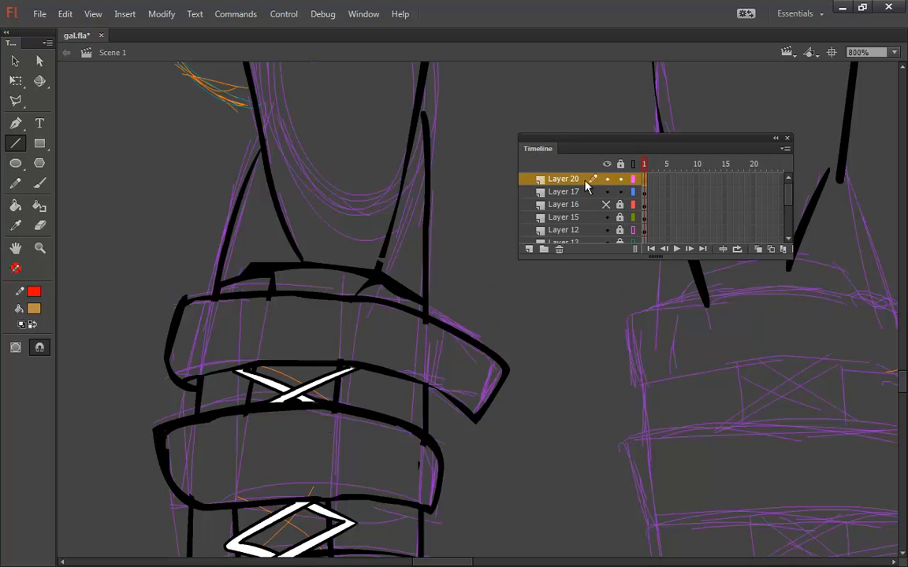
drag(523, 400, 598, 184)
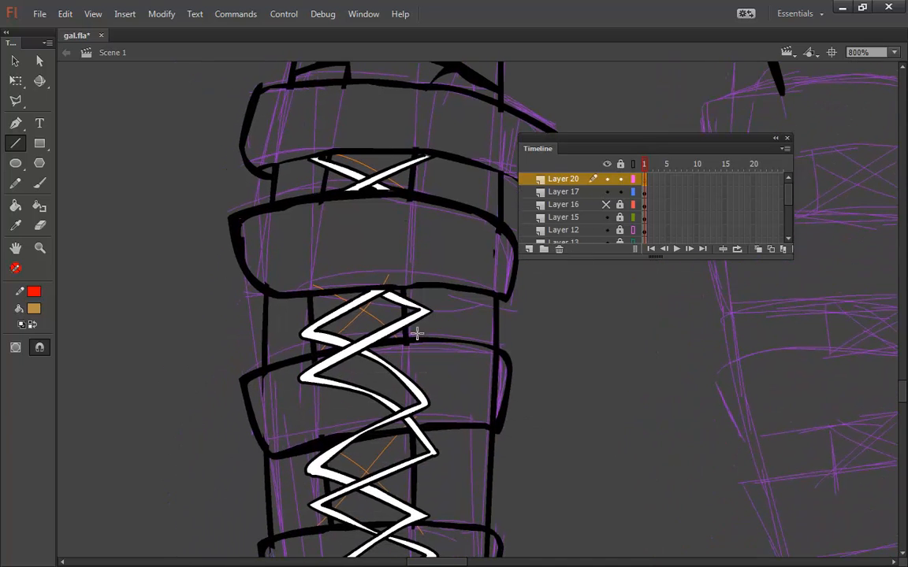
drag(309, 360, 402, 349)
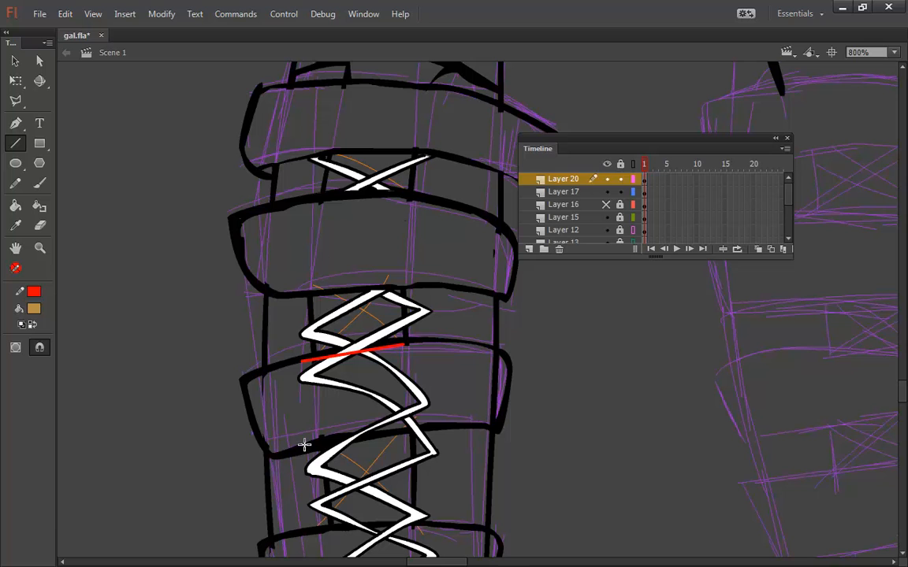
drag(304, 454, 430, 428)
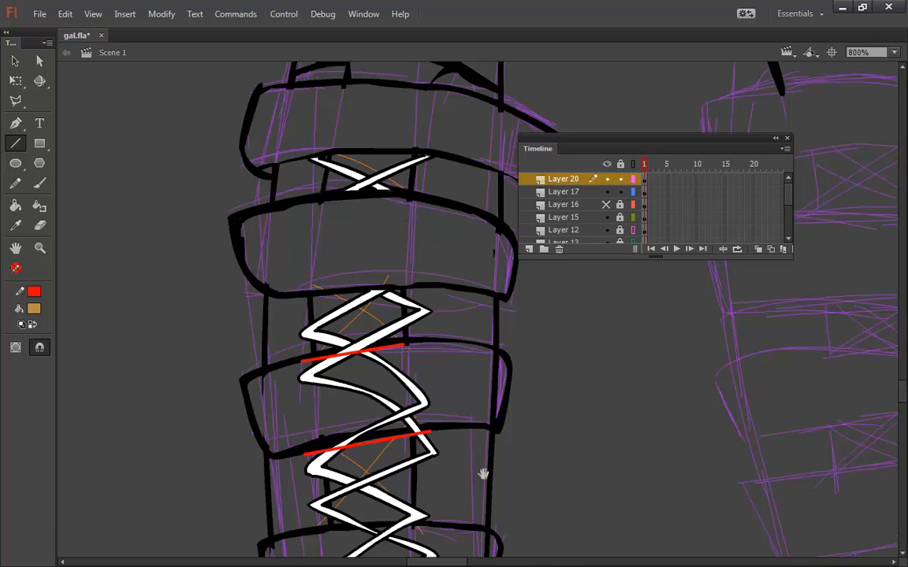
Step: Draw red lines across the laces along the upper and lower edges of the fourth and fifth straps
mouse_move(483, 474)
mouse_down()
mouse_move(561, 356)
mouse_move(572, 278)
mouse_up()
drag(350, 367, 451, 363)
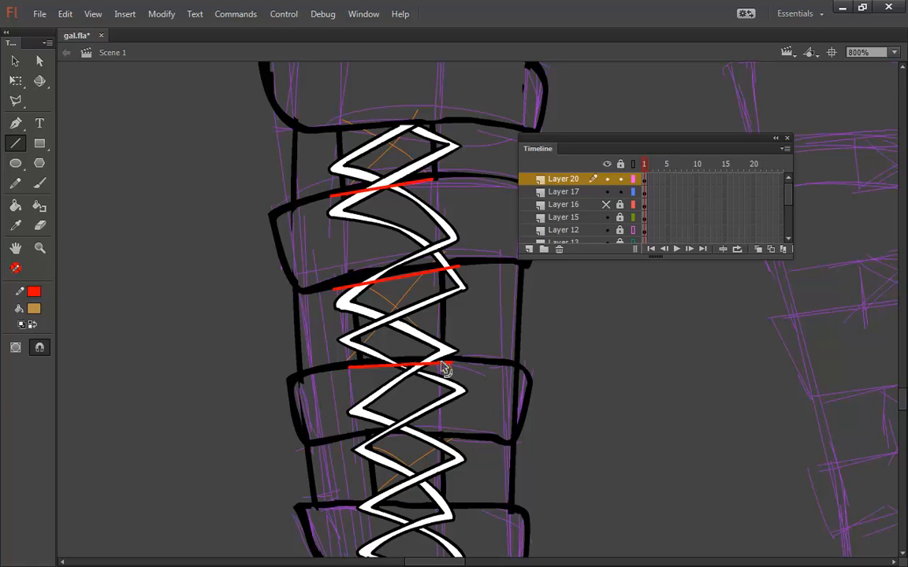
key(ctrl+z)
drag(342, 361, 459, 355)
drag(344, 438, 447, 432)
drag(351, 498, 460, 500)
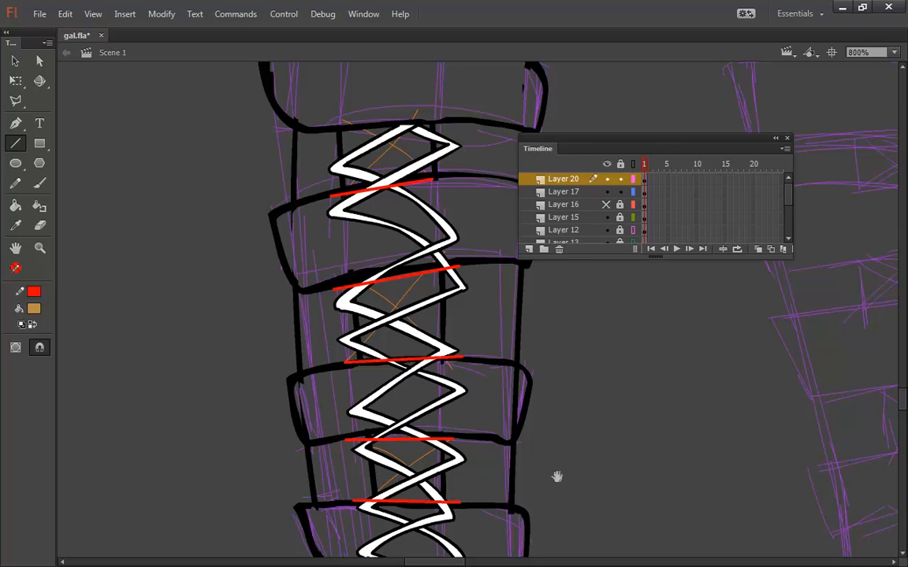
drag(557, 476, 577, 286)
drag(384, 372, 481, 389)
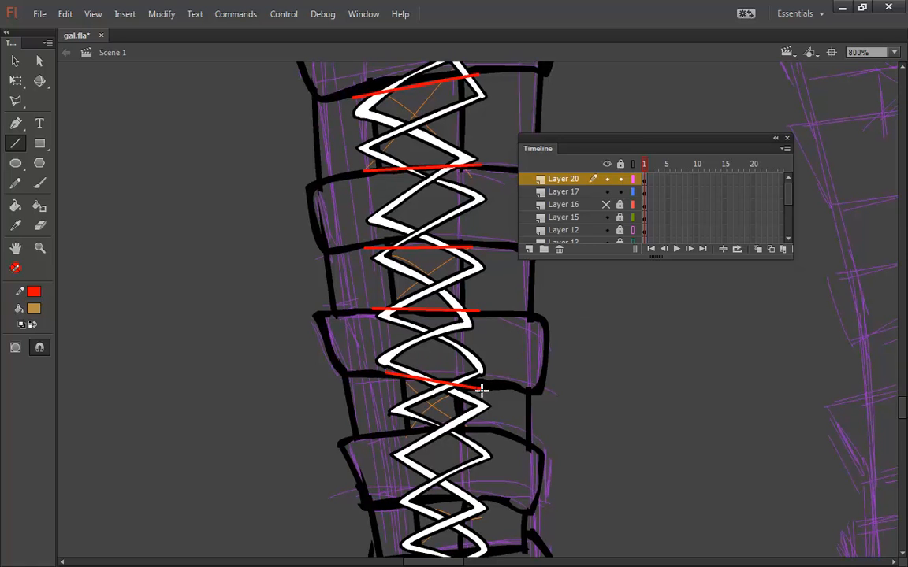
Step: Cut the red guide lines from Layer 20 and paste them in place on Layer 17 over the laces
click(15, 62)
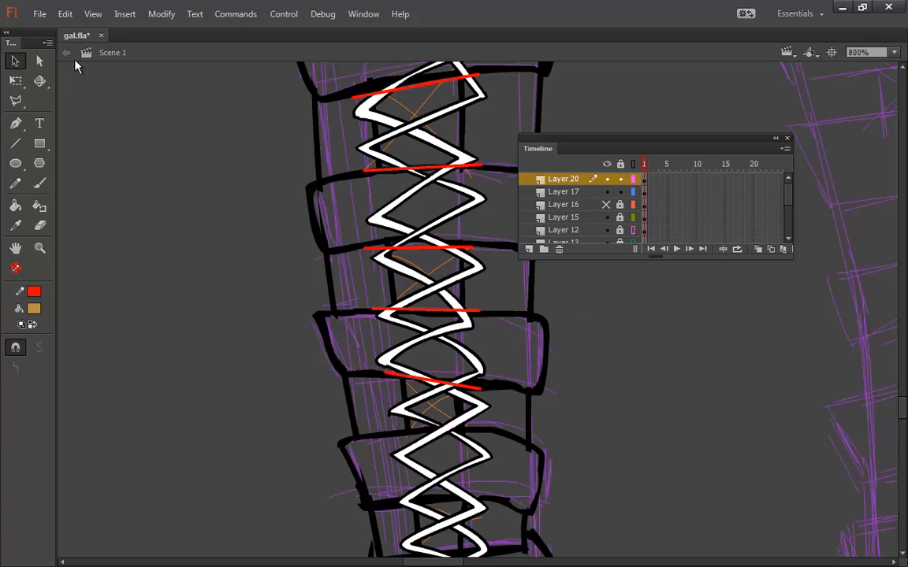
mouse_move(533, 358)
mouse_down()
mouse_move(521, 375)
mouse_move(447, 410)
mouse_up()
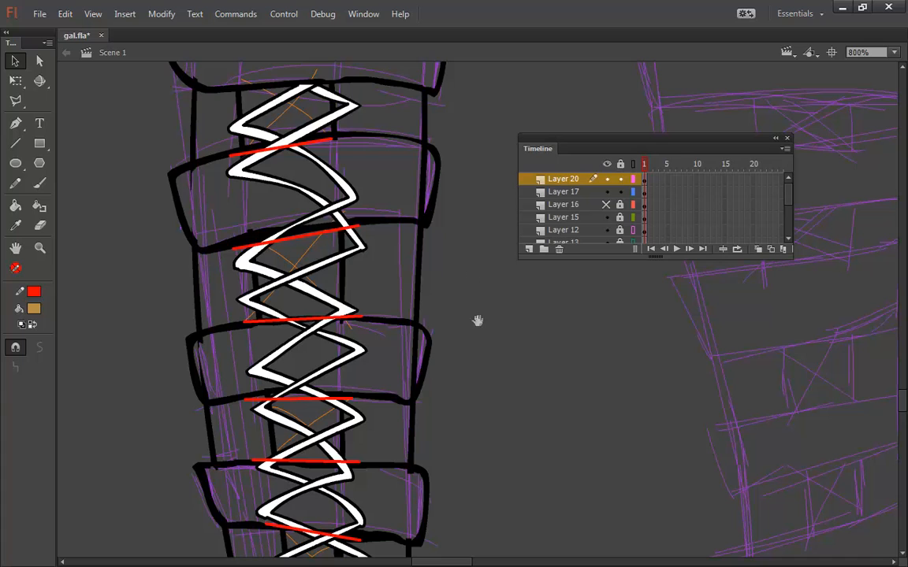
drag(478, 321, 425, 392)
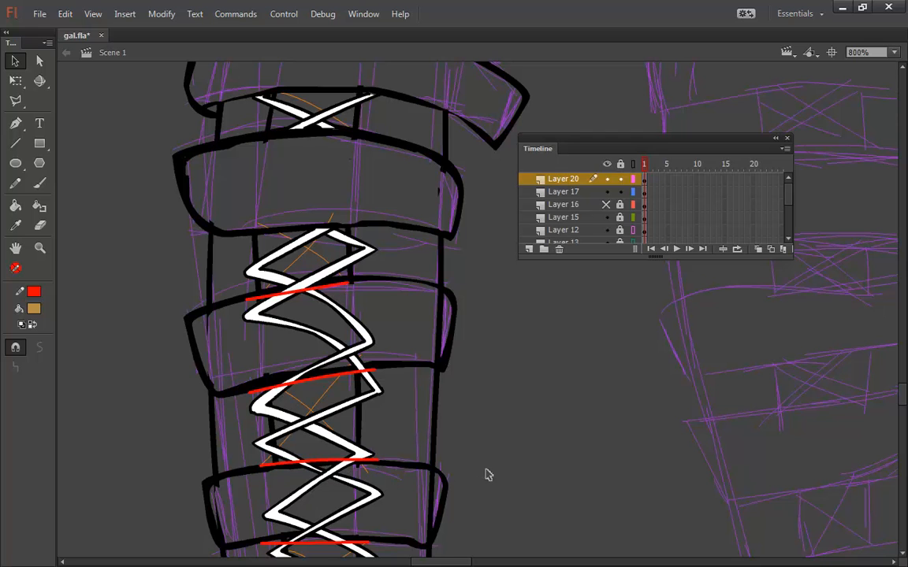
scroll(488, 394, down, 3)
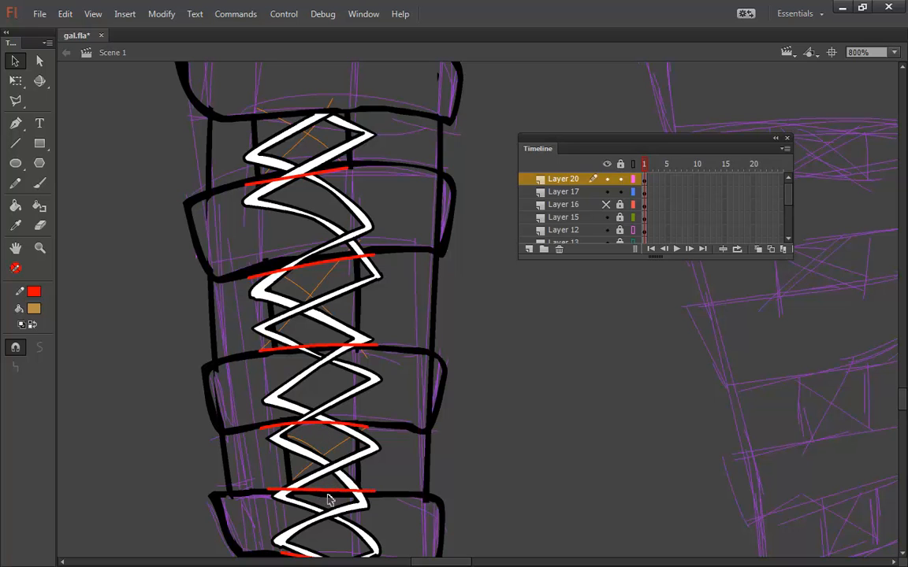
scroll(367, 421, down, 3)
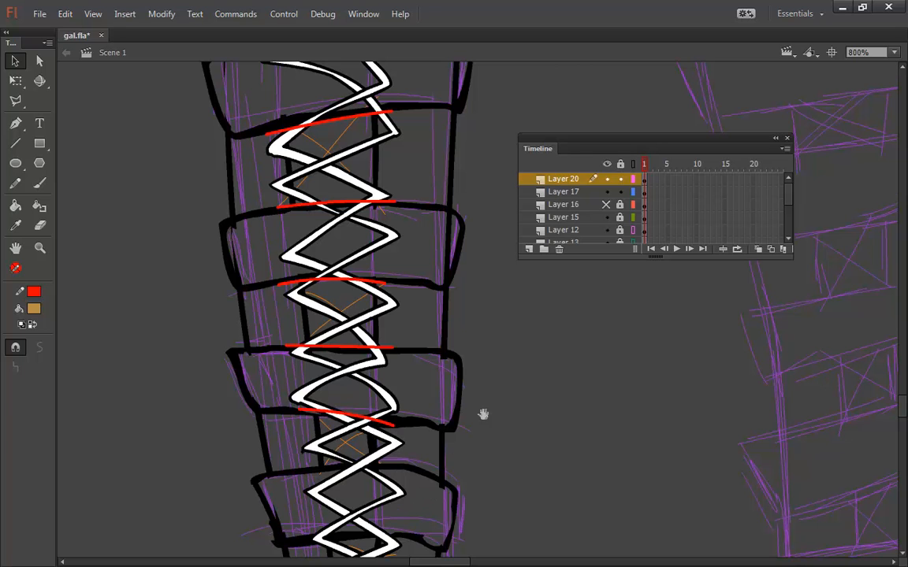
scroll(482, 415, up, 5)
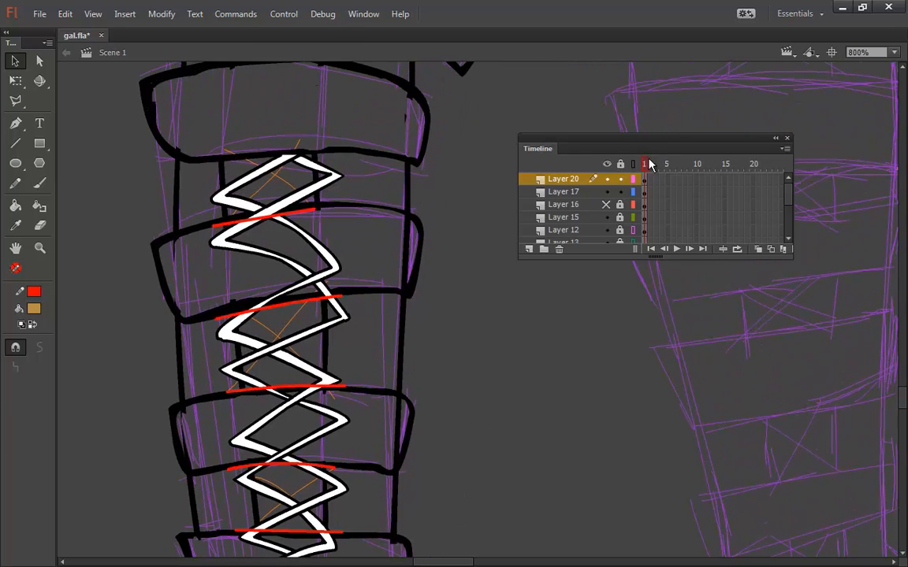
click(645, 180)
key(Delete)
click(643, 192)
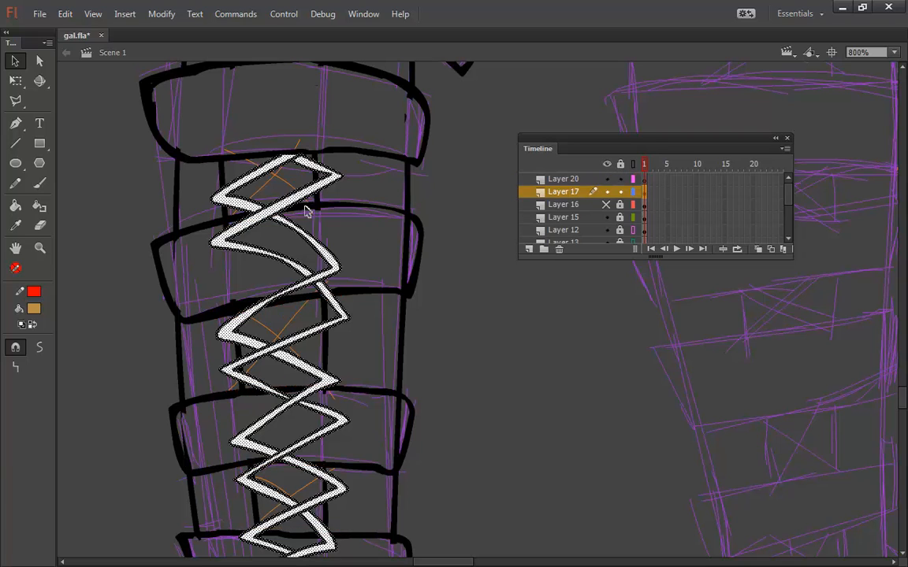
right_click(489, 250)
click(521, 288)
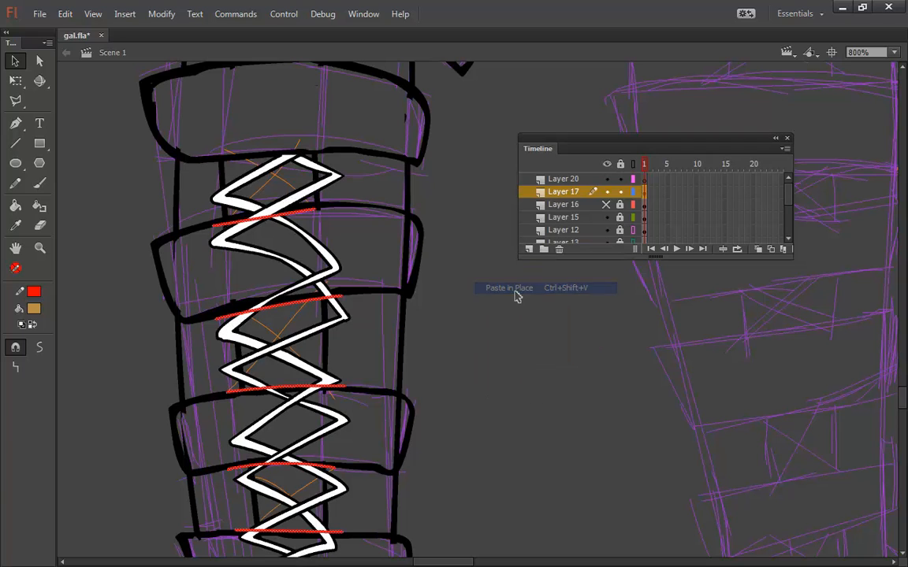
click(469, 248)
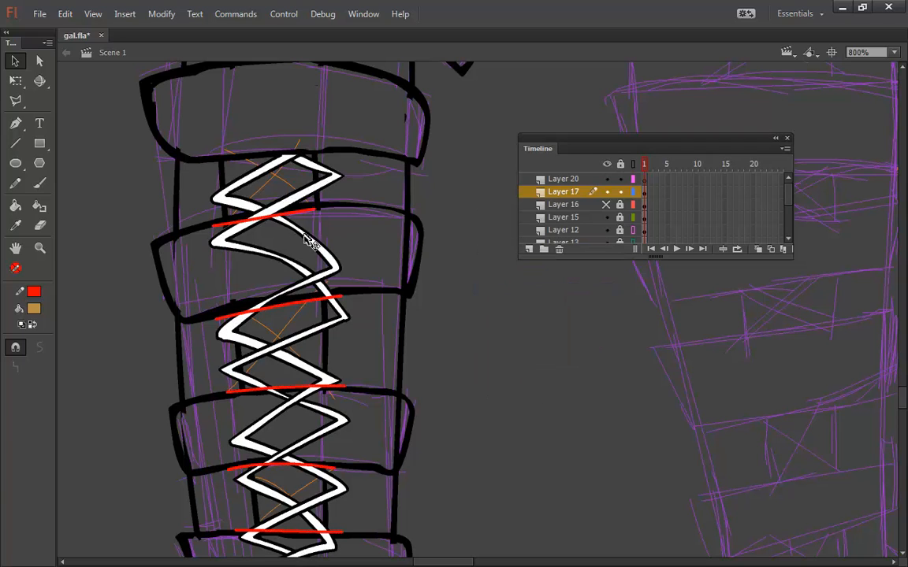
Step: Delete the lace segments between the red lines on the third and fourth straps
click(327, 253)
mouse_move(330, 249)
mouse_down()
mouse_move(324, 294)
mouse_move(298, 263)
mouse_move(234, 239)
mouse_up()
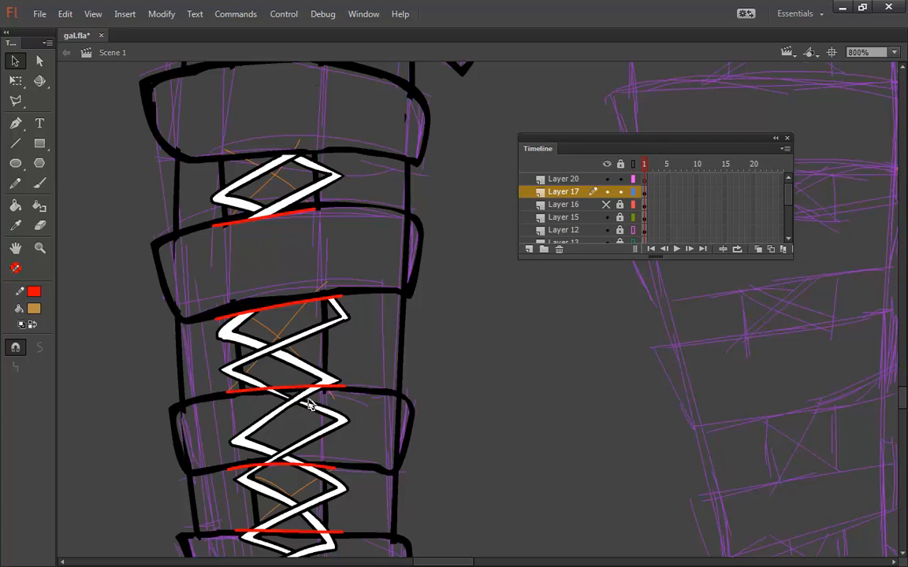
drag(309, 403, 284, 403)
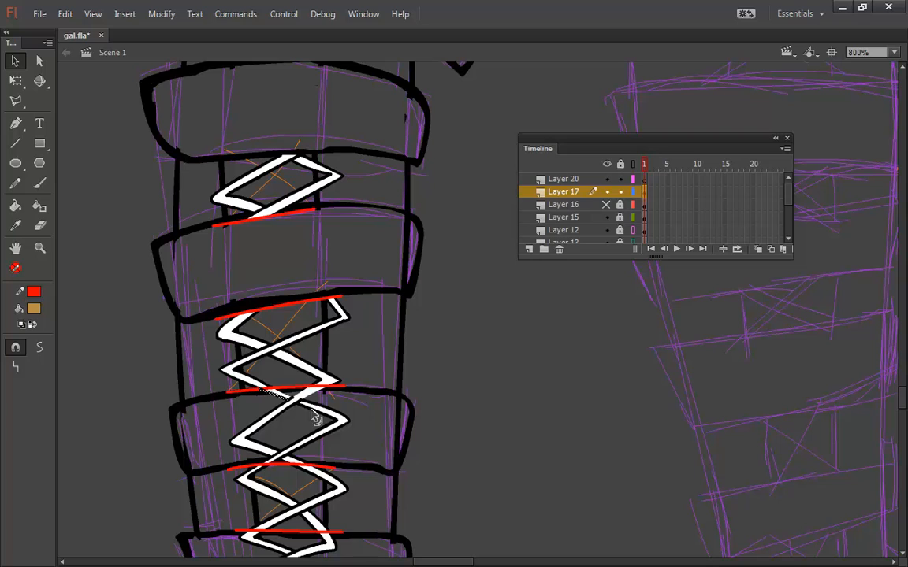
drag(274, 464, 281, 462)
click(282, 465)
key(Delete)
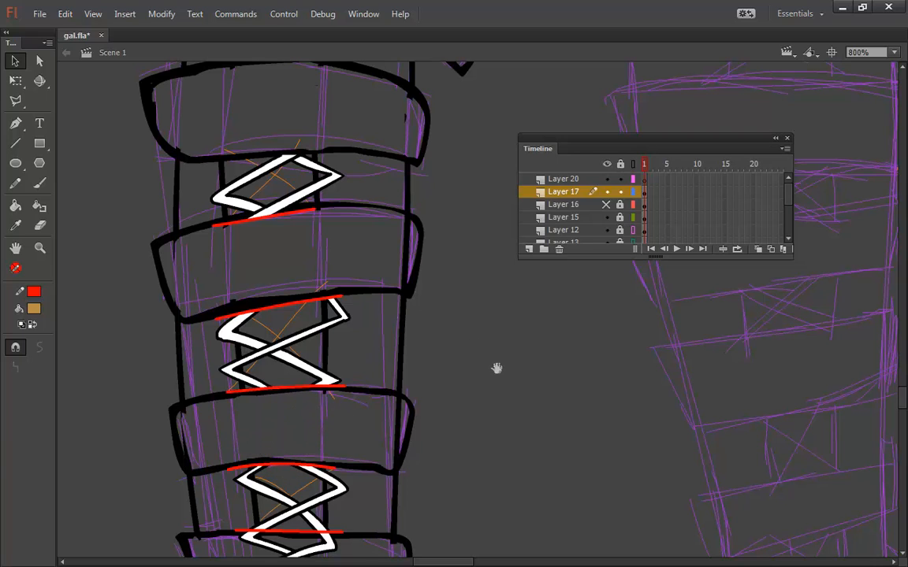
Step: Delete the lace segments between the red lines on the fifth strap
mouse_move(496, 368)
mouse_down()
mouse_move(474, 259)
mouse_move(498, 160)
mouse_up()
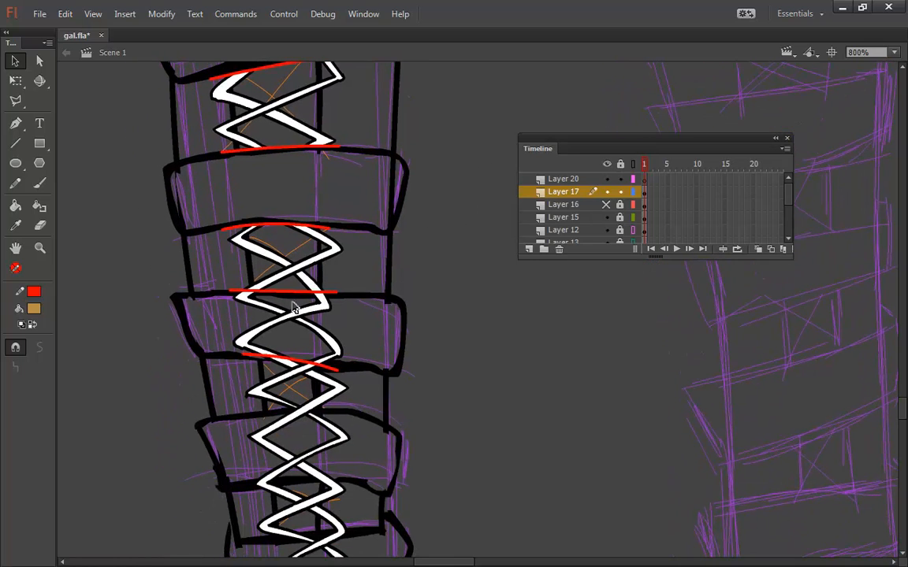
click(260, 317)
click(319, 307)
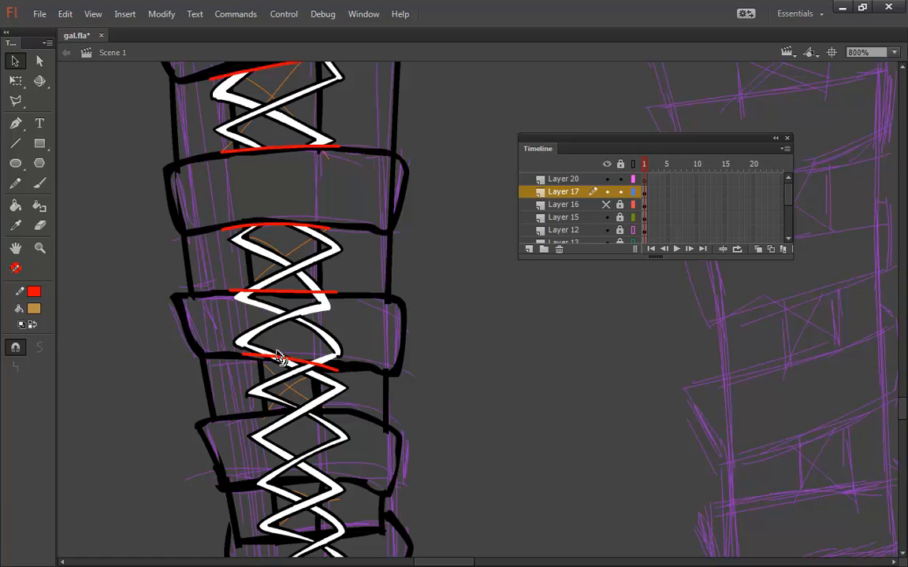
click(308, 359)
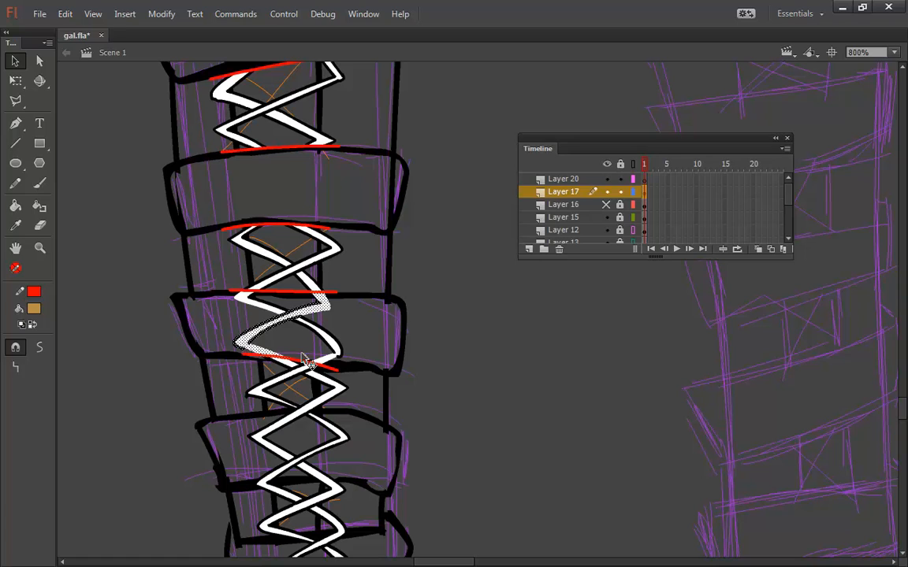
key(Delete)
click(331, 341)
key(Delete)
click(264, 306)
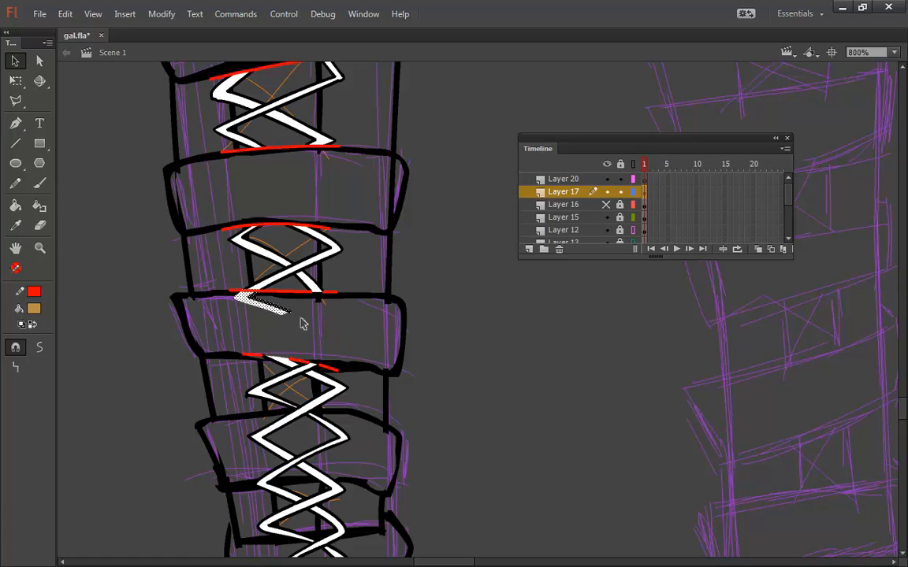
key(Delete)
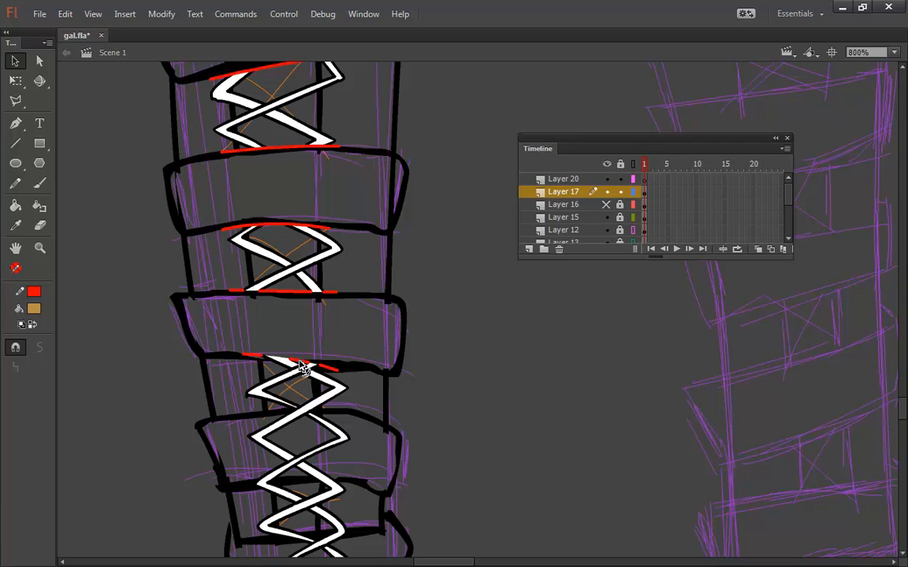
Step: Link all the red guide lines with freehand Pencil strokes and delete the connected red lines together
click(15, 183)
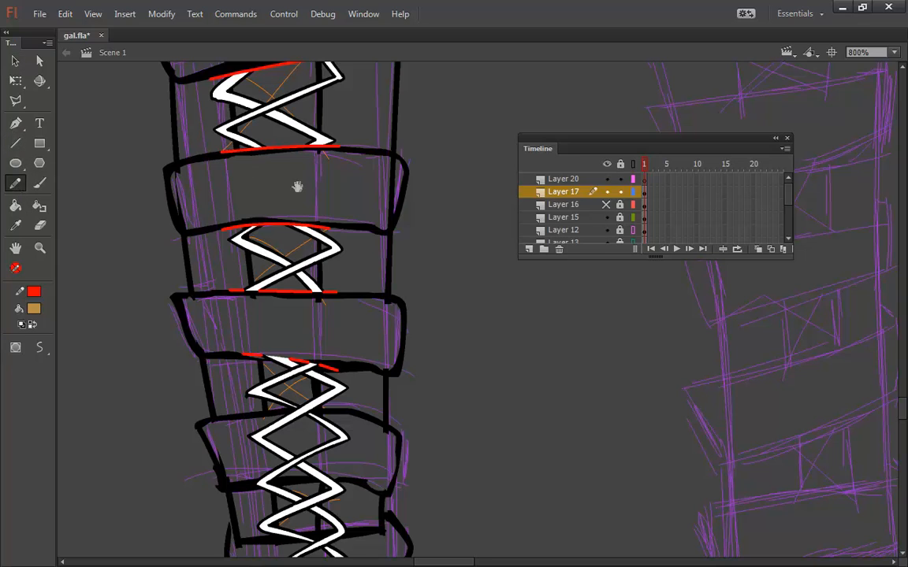
drag(394, 126, 347, 308)
mouse_move(355, 248)
mouse_down()
mouse_move(357, 275)
mouse_move(386, 215)
mouse_move(379, 197)
mouse_up()
mouse_move(198, 71)
mouse_down()
mouse_move(227, 89)
mouse_move(291, 296)
mouse_move(266, 375)
mouse_move(297, 371)
mouse_move(308, 460)
mouse_move(260, 463)
mouse_move(309, 490)
mouse_up()
mouse_move(292, 419)
mouse_down()
mouse_move(272, 189)
mouse_move(216, 152)
mouse_move(264, 442)
mouse_up()
click(15, 61)
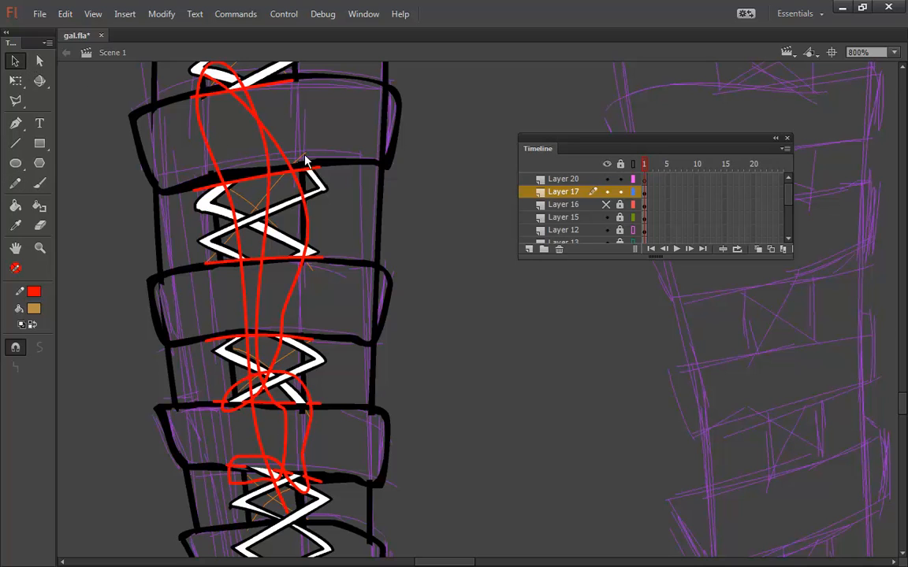
double_click(299, 171)
key(Delete)
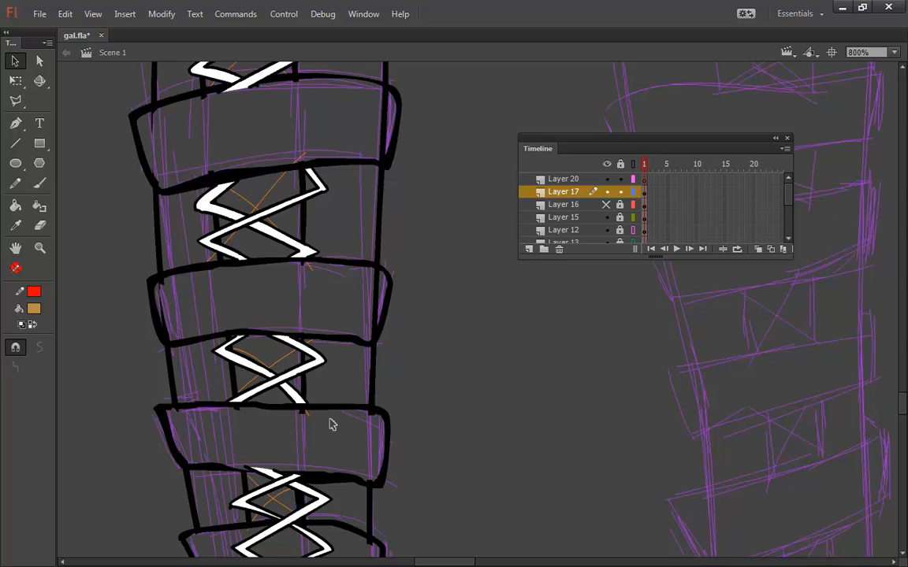
Step: Erase the laces covering the sixth strap, keeping the strap's upper and lower edges as the cut-off
mouse_move(419, 378)
mouse_down()
mouse_move(432, 397)
mouse_move(415, 168)
mouse_move(432, 179)
mouse_up()
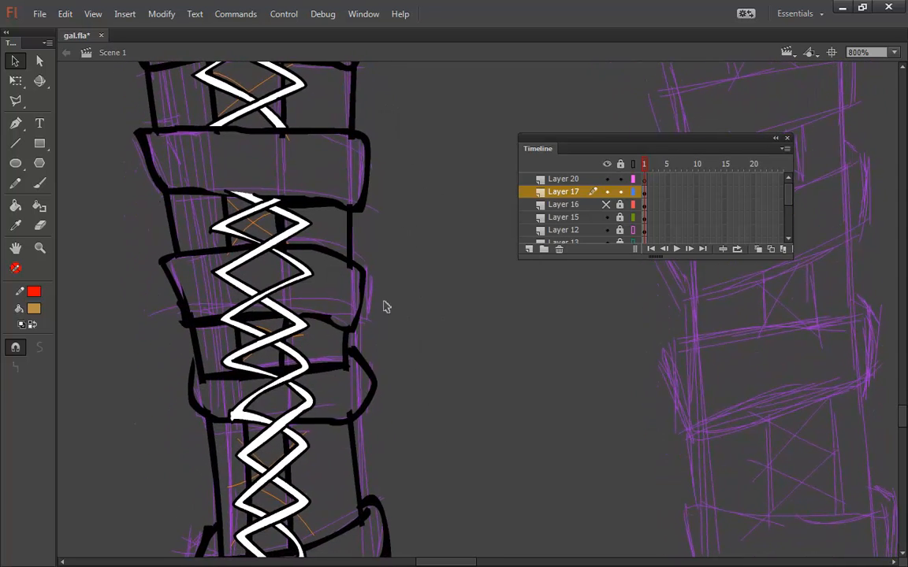
click(40, 225)
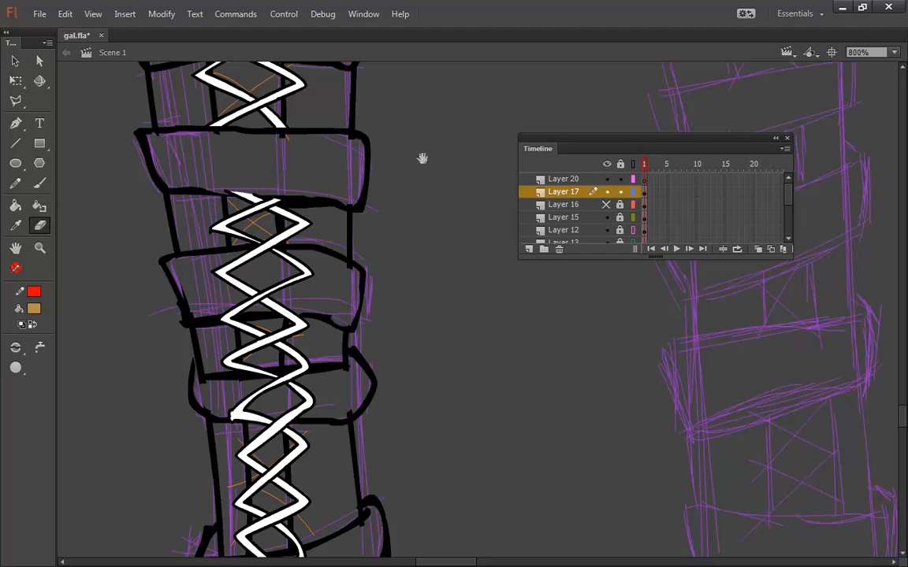
mouse_move(423, 158)
mouse_down()
mouse_move(357, 281)
mouse_move(375, 280)
mouse_up()
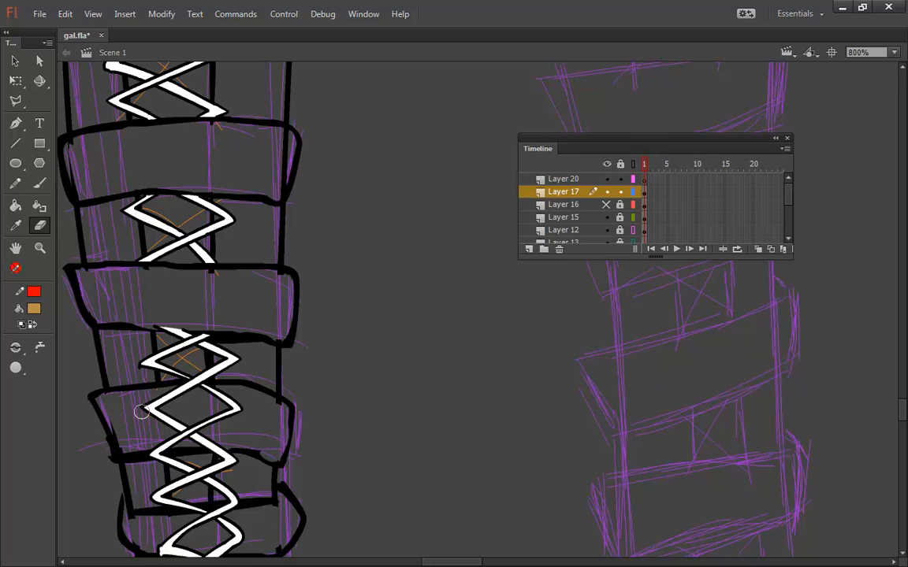
mouse_move(129, 409)
mouse_down()
mouse_move(219, 396)
mouse_move(186, 390)
mouse_move(231, 391)
mouse_move(185, 389)
mouse_move(214, 388)
mouse_up()
key(ctrl+z)
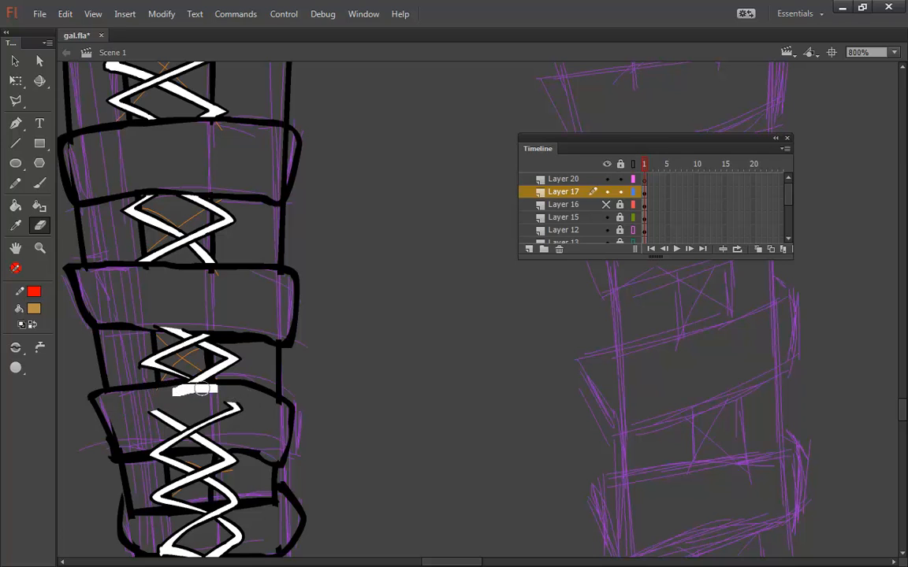
key(ctrl+z)
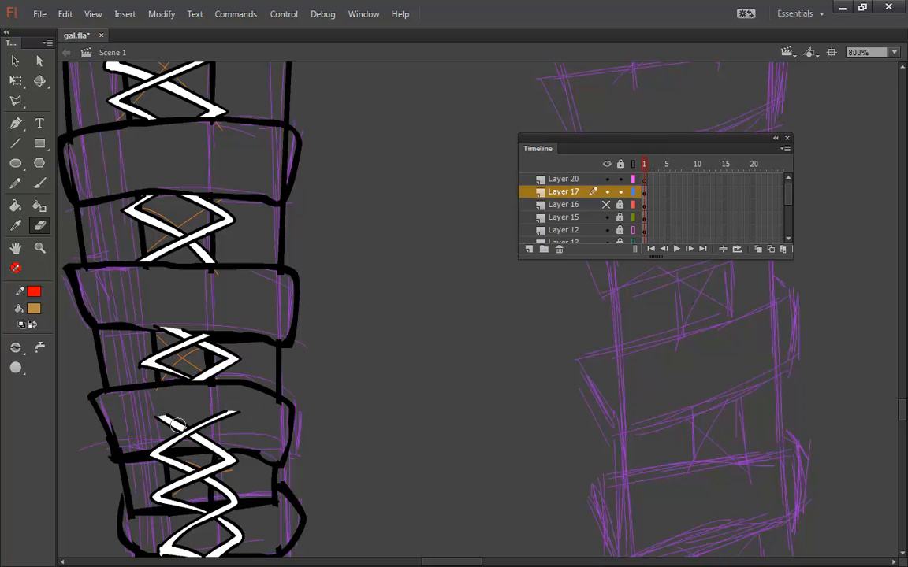
drag(154, 423, 146, 443)
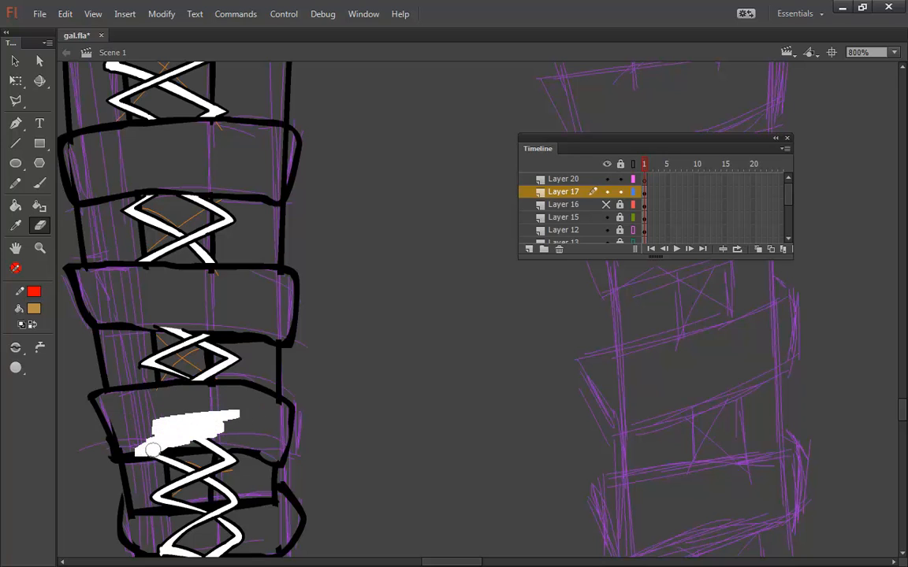
key(ctrl+z)
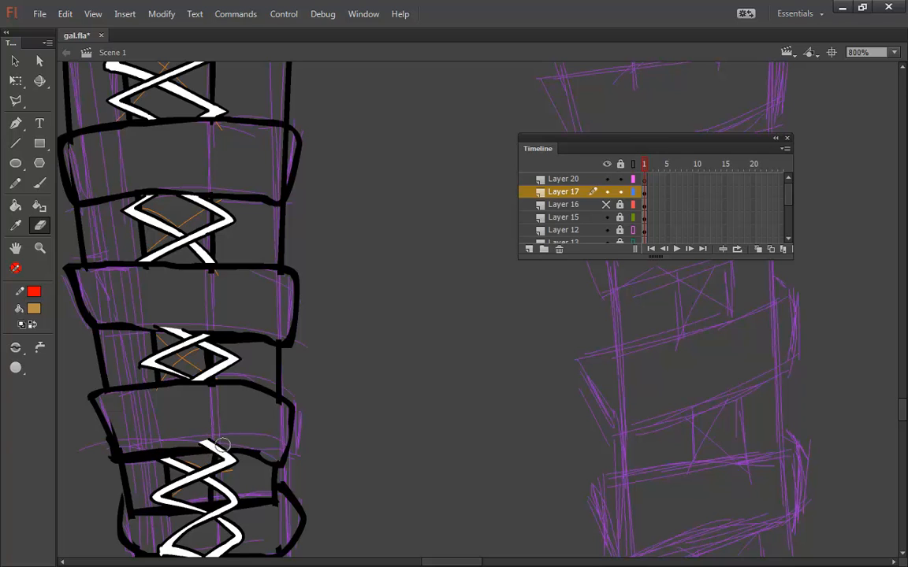
drag(180, 446, 251, 444)
key(ctrl+z)
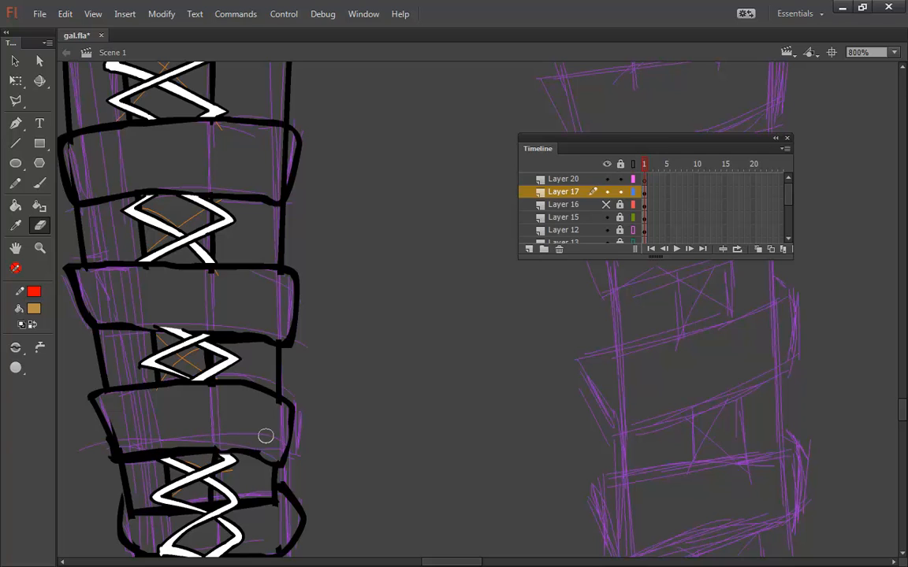
Step: Erase the laces covering the seventh strap and the two lower straps near the ankle
drag(364, 437, 427, 270)
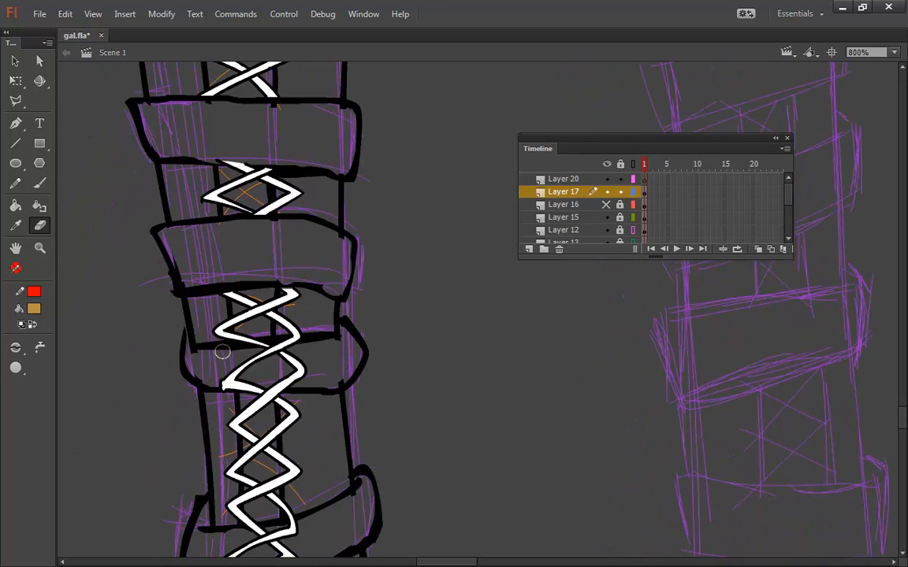
mouse_move(223, 350)
mouse_down()
mouse_move(294, 346)
mouse_move(260, 349)
mouse_move(224, 374)
mouse_move(234, 384)
mouse_move(272, 381)
mouse_move(256, 329)
mouse_up()
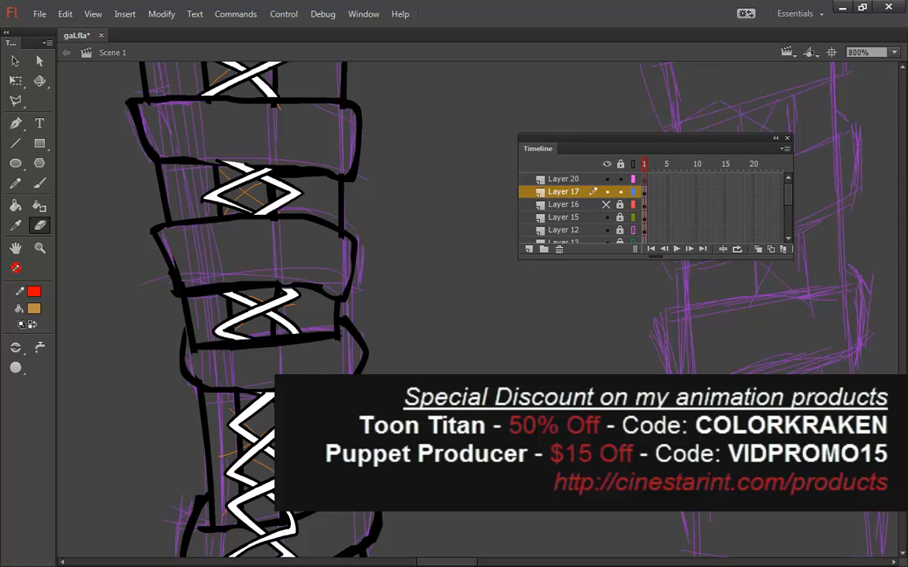
drag(374, 439, 433, 266)
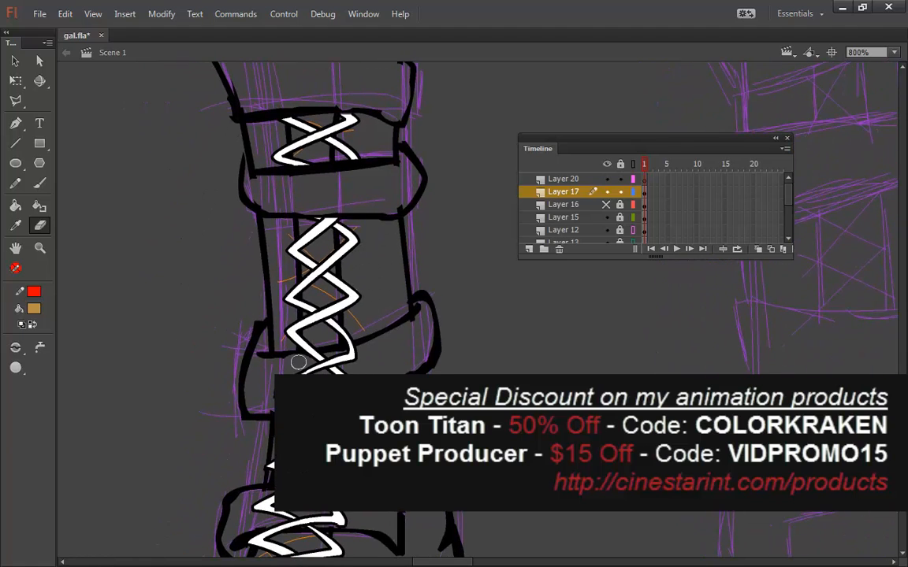
mouse_move(283, 360)
mouse_down()
mouse_move(366, 354)
mouse_move(327, 372)
mouse_up()
mouse_move(287, 252)
mouse_down()
mouse_move(385, 297)
mouse_move(322, 336)
mouse_move(298, 340)
mouse_move(377, 320)
mouse_up()
mouse_move(307, 344)
mouse_down()
mouse_move(406, 345)
mouse_move(330, 351)
mouse_move(416, 354)
mouse_up()
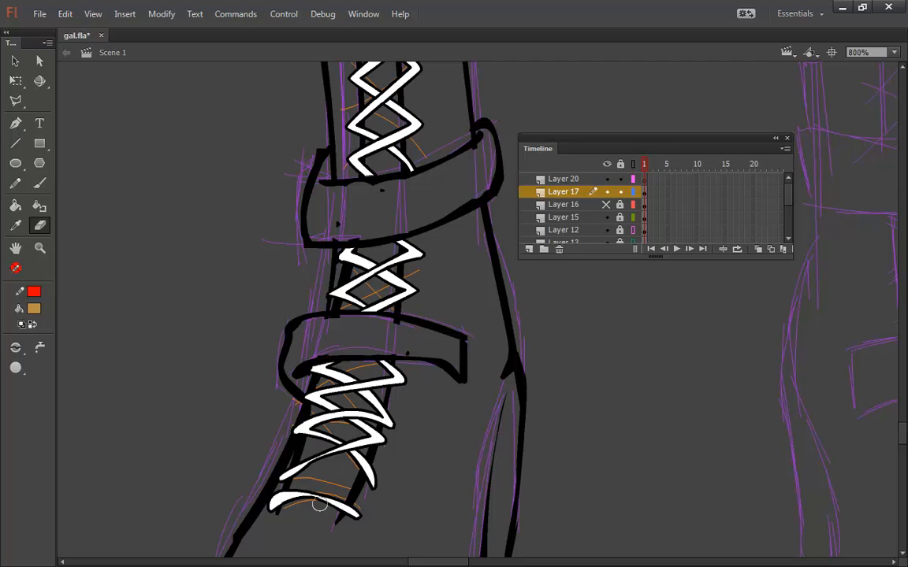
Step: Switch to the Brush tool, move Layer 17 above Layer 20 and deselect the laces
click(39, 182)
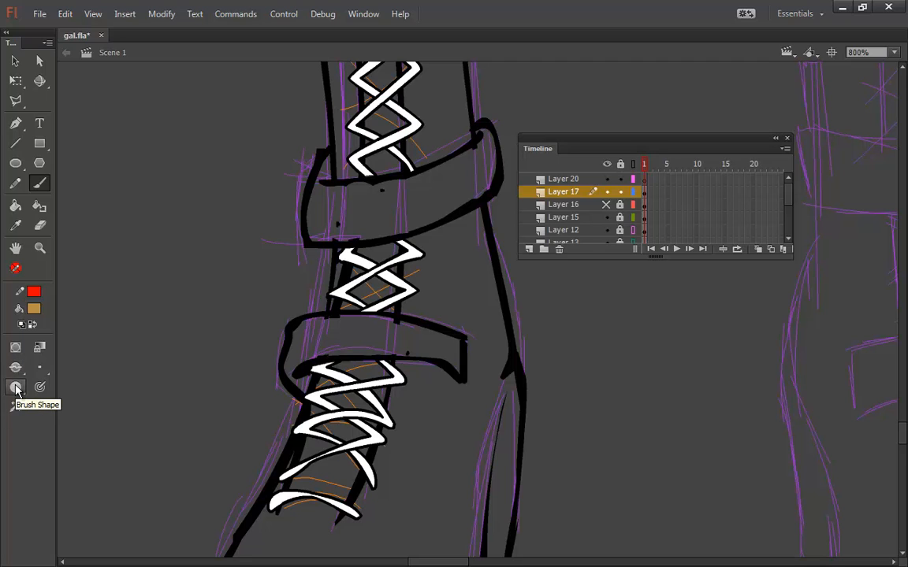
drag(559, 192, 564, 180)
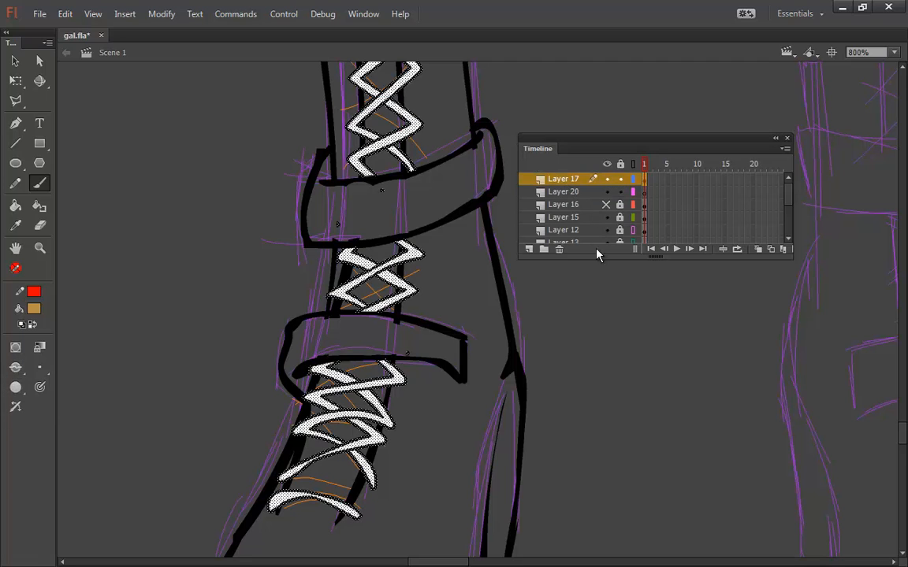
key(Escape)
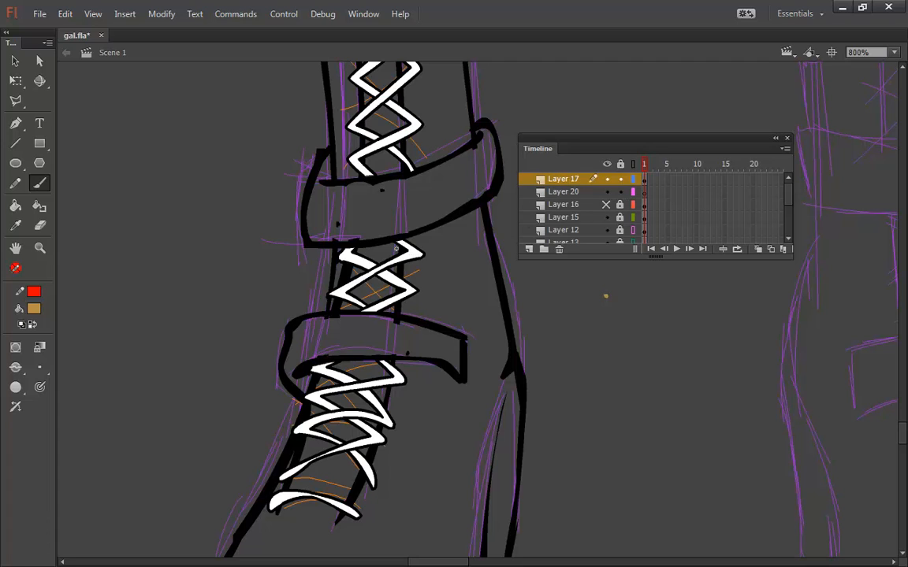
Step: Delete the stray brown paint blob beside the boot and leave the laces deselected
click(15, 61)
click(386, 244)
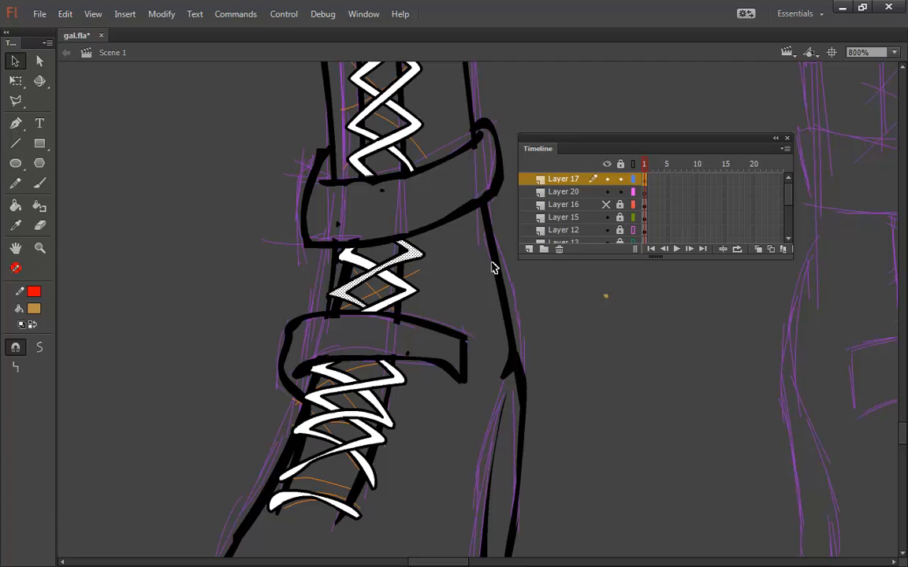
click(575, 313)
click(606, 296)
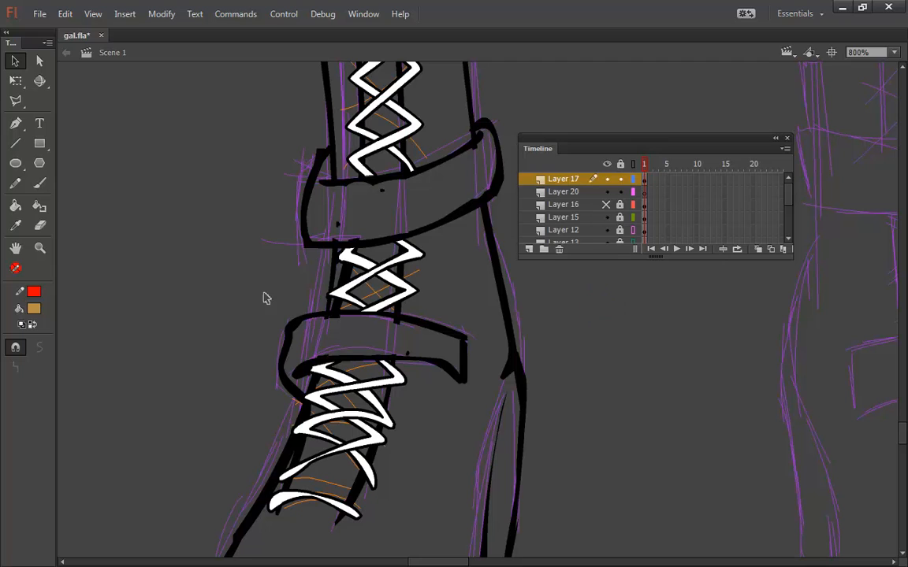
click(643, 181)
click(597, 301)
Step: Set the fill colour to black and switch the Brush tool to a larger size in Paint Behind mode
click(34, 292)
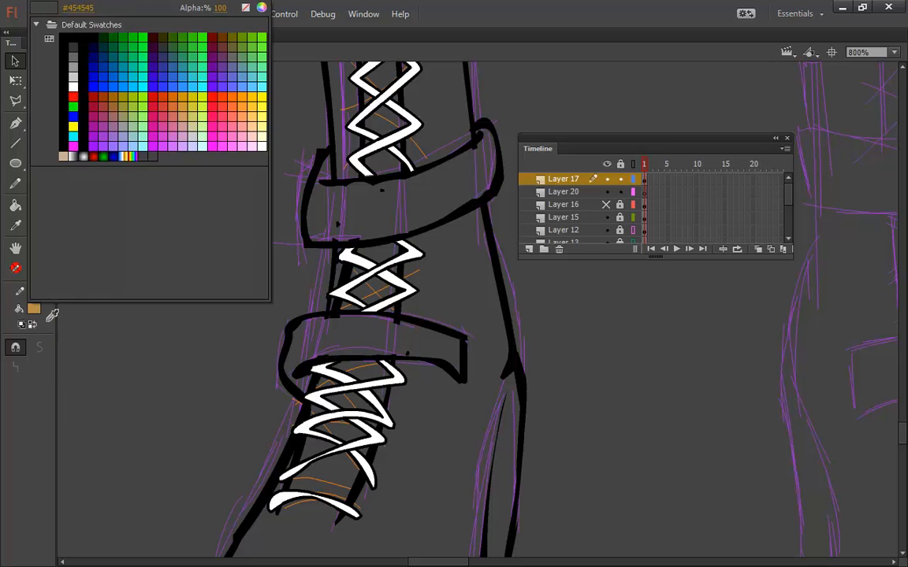
click(69, 32)
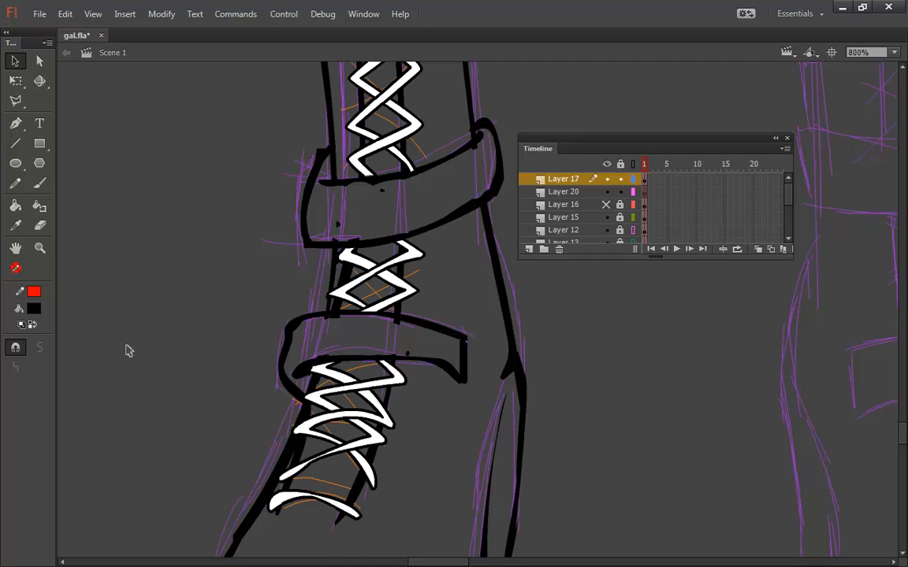
click(39, 183)
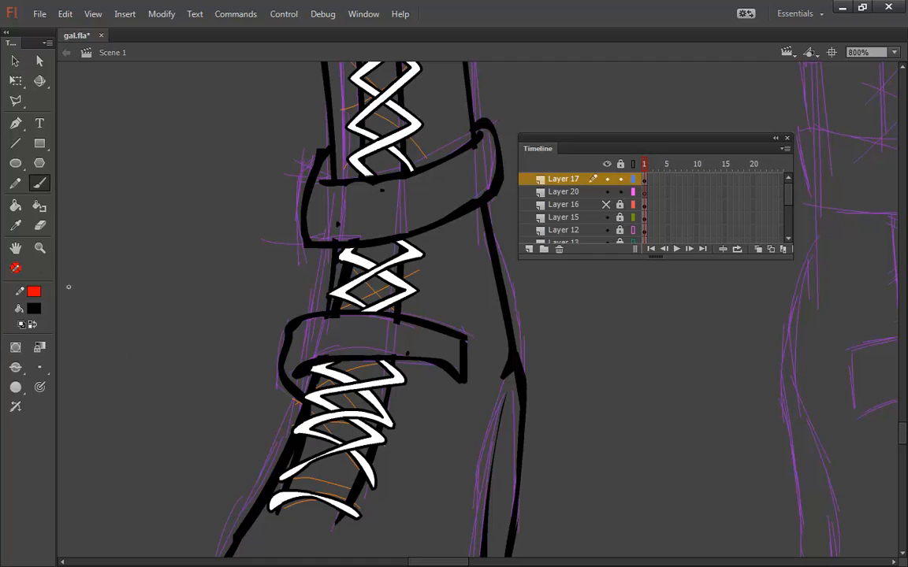
click(39, 368)
click(74, 408)
click(16, 367)
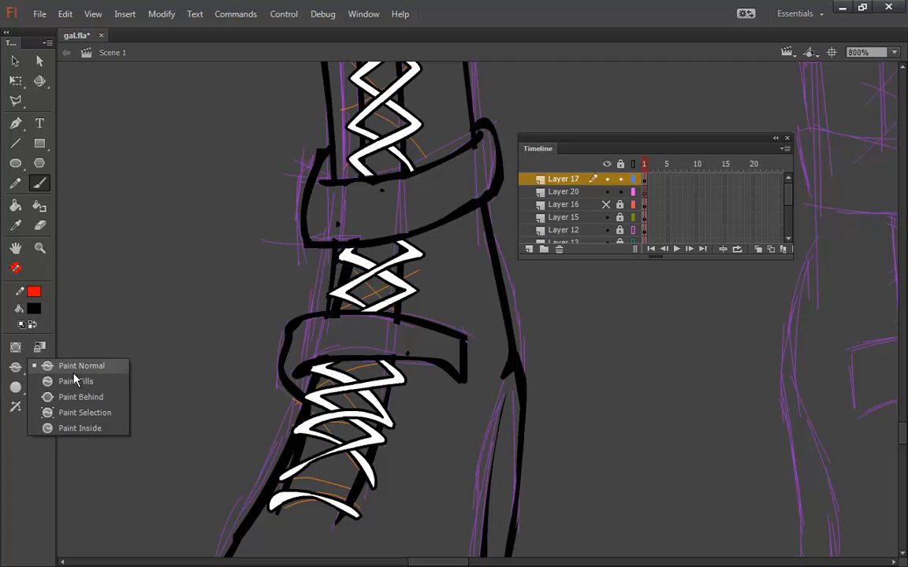
click(90, 398)
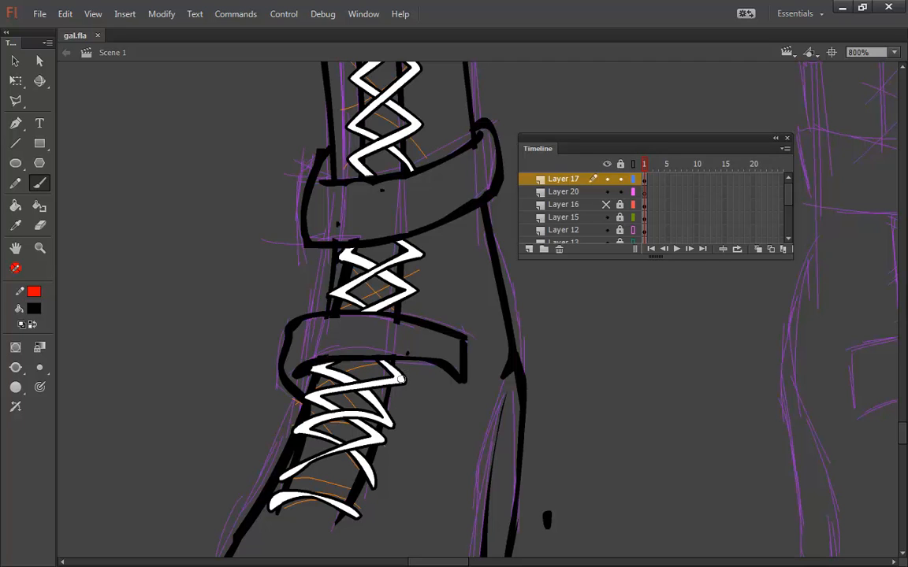
Step: Dab black eyelets behind the outer lace corners below the lowest strap, undoing the faulty stroke
drag(402, 378, 405, 386)
key(ctrl+z)
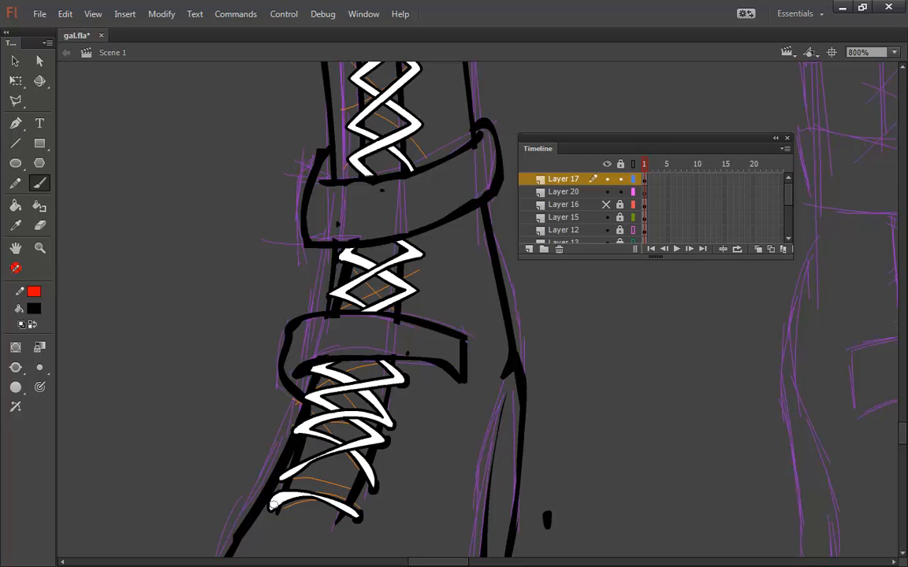
drag(286, 477, 306, 457)
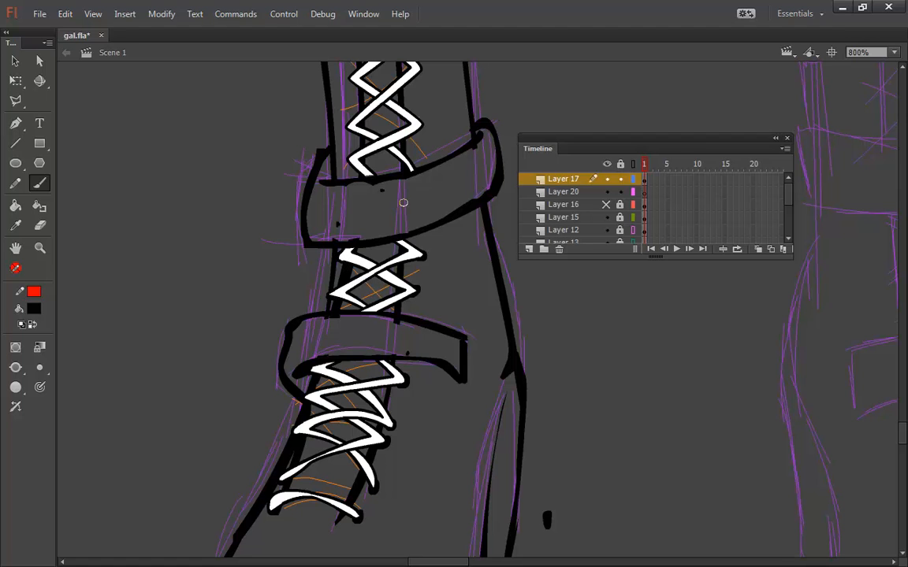
Step: Dab black eyelets behind the outer corners of the lace sections along the lower and middle shaft
drag(451, 177, 429, 344)
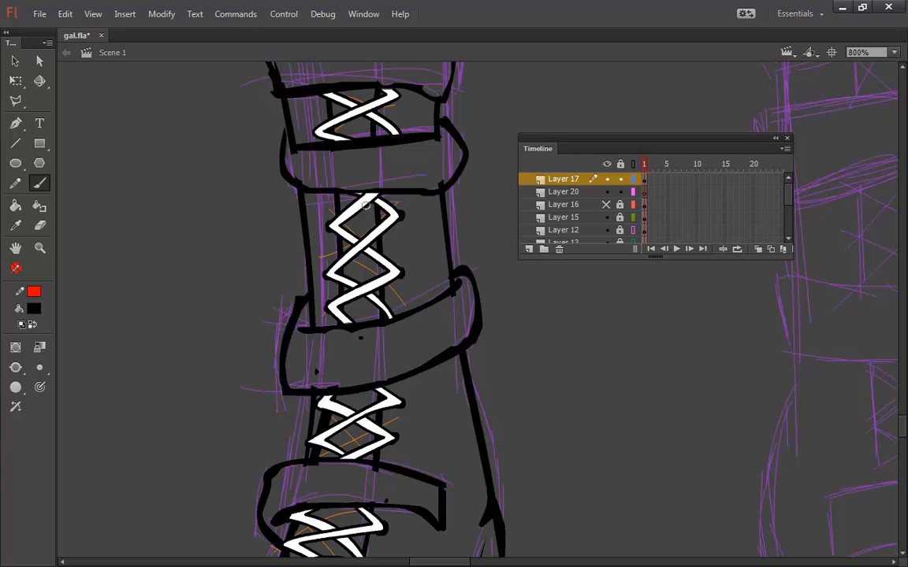
scroll(291, 240, up, 5)
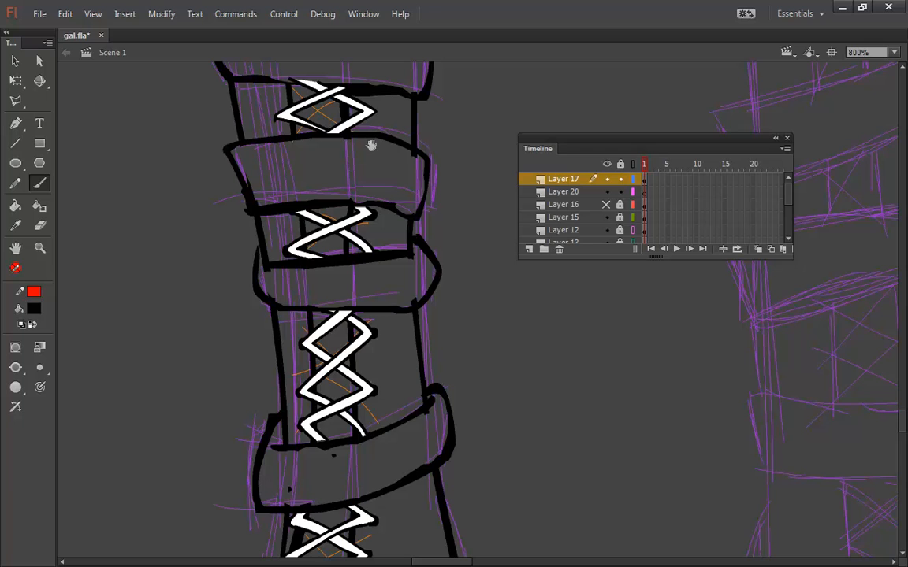
drag(370, 146, 331, 248)
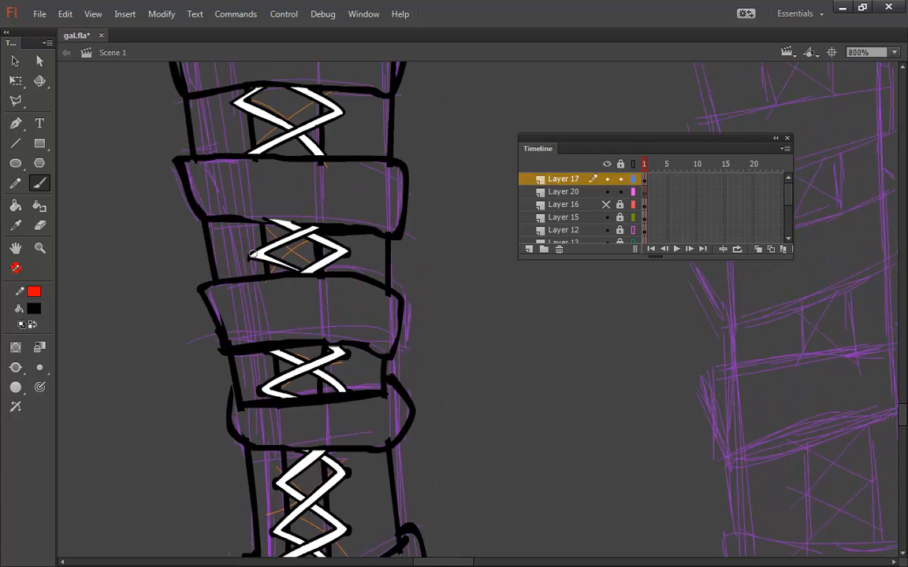
scroll(310, 187, down, 2)
scroll(330, 272, up, 1)
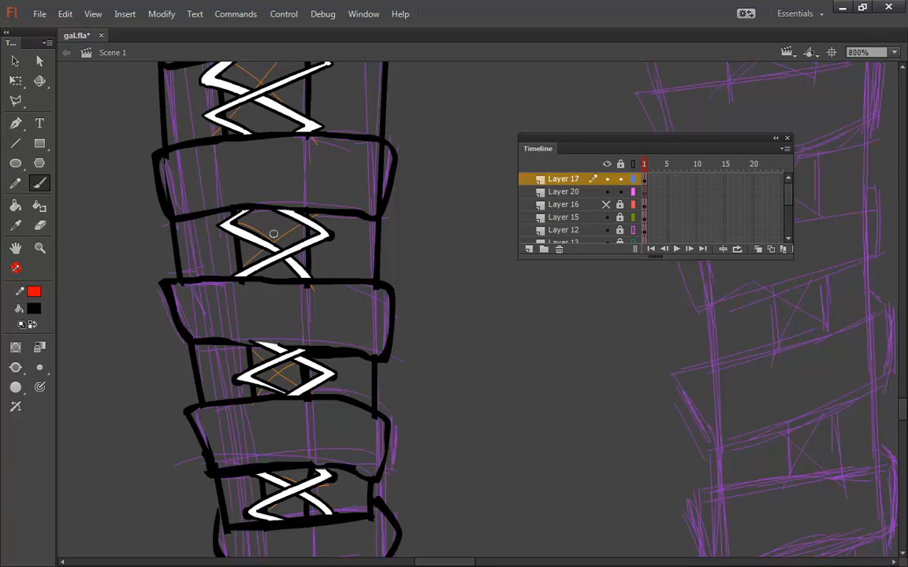
Step: Dab black eyelets behind the outer lace corners in the upper lace sections near the knee
scroll(330, 235, up, 3)
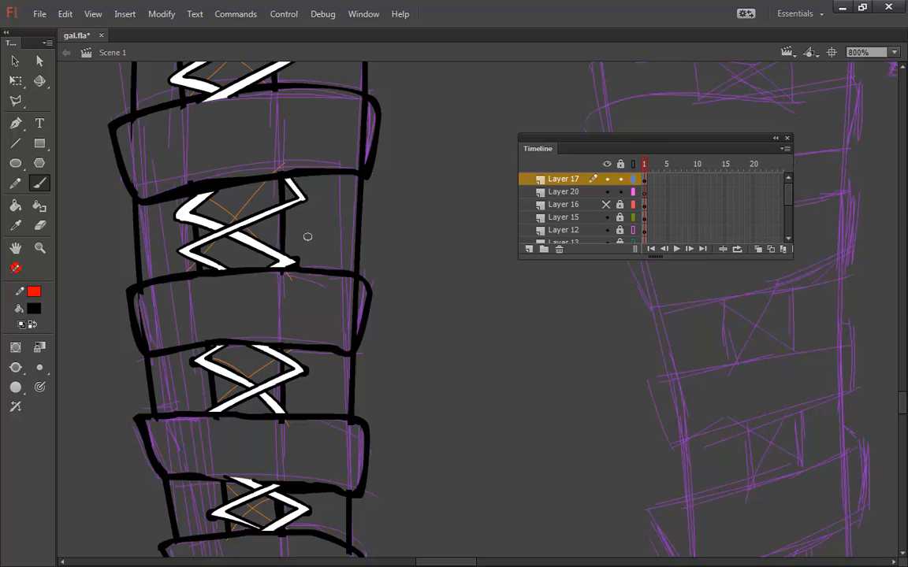
drag(292, 190, 309, 202)
drag(176, 209, 187, 257)
mouse_move(280, 191)
mouse_down()
mouse_move(267, 260)
mouse_move(265, 379)
mouse_up()
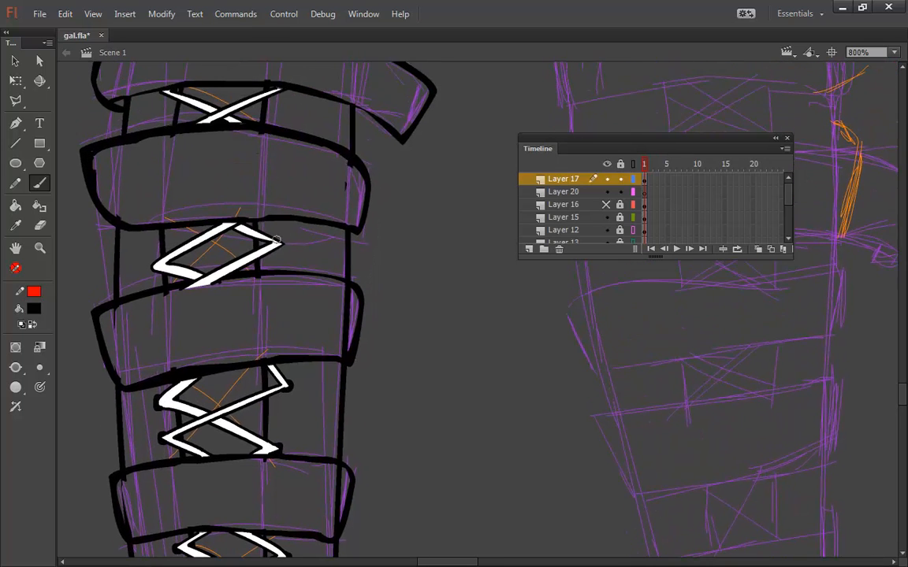
drag(279, 245, 268, 254)
drag(244, 158, 230, 312)
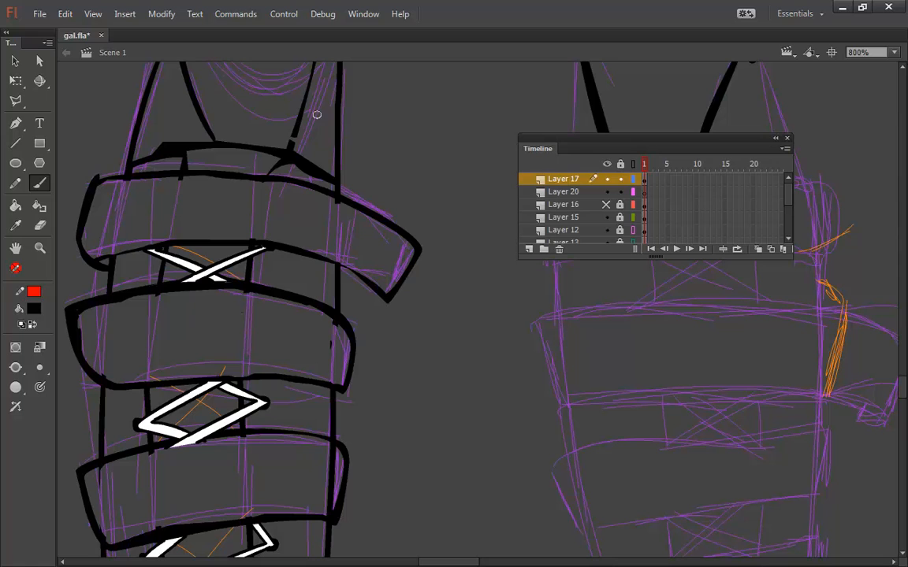
Step: Set the fill colour to grey and paint grey rims behind the eyelets of the two topmost lace sections
click(34, 289)
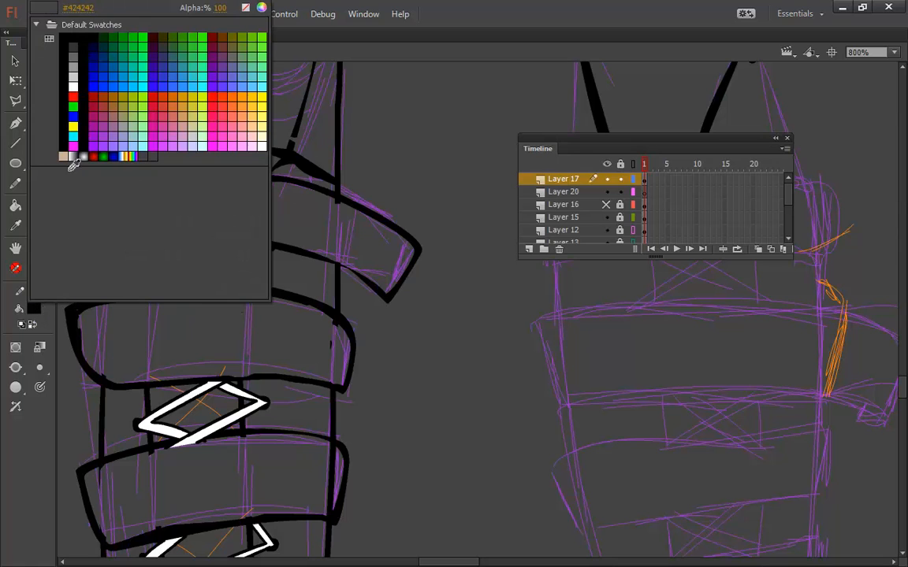
click(74, 55)
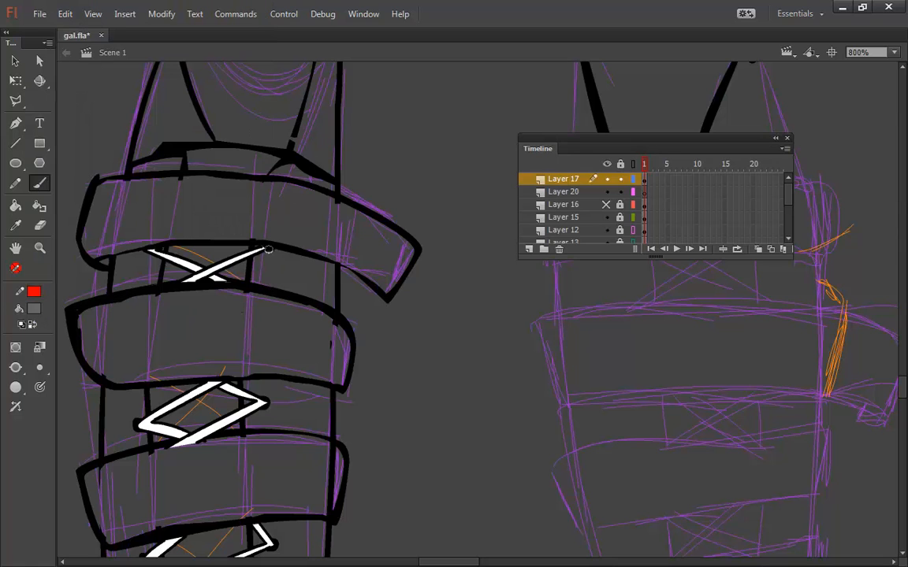
drag(267, 247, 281, 246)
drag(146, 248, 164, 250)
drag(264, 400, 262, 411)
Step: Paint grey rims behind the eyelets of the third and fourth lace sections from the top
scroll(259, 454, down, 5)
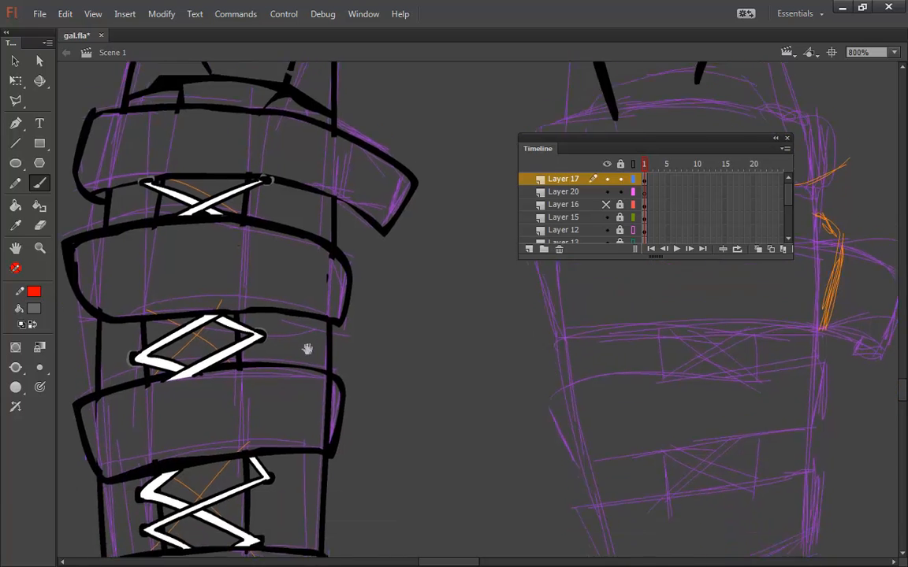
drag(266, 379, 266, 377)
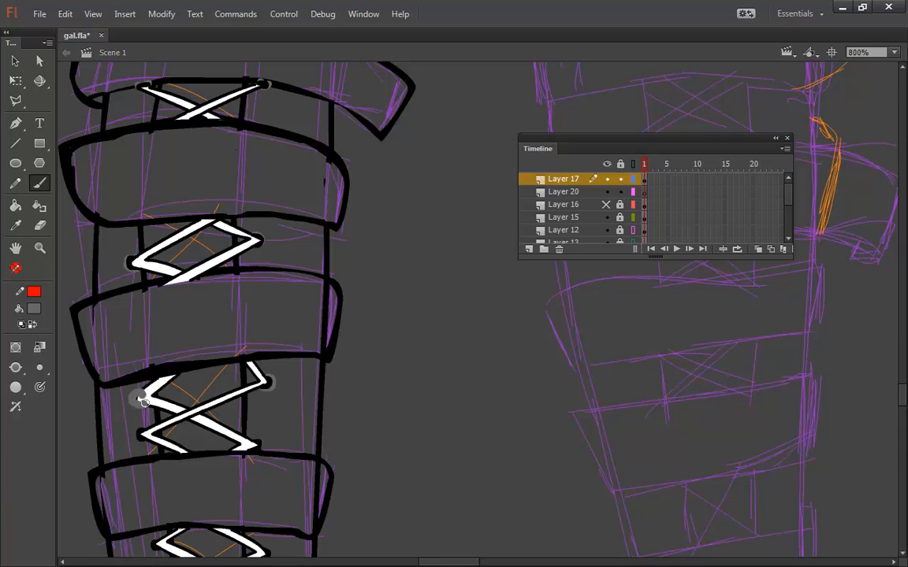
drag(136, 394, 140, 391)
drag(272, 476, 309, 277)
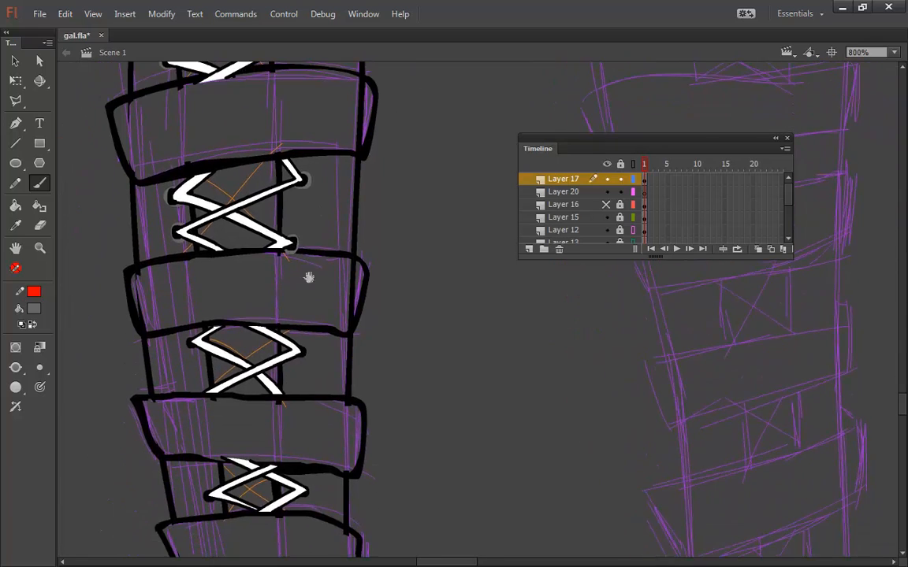
click(190, 340)
click(301, 352)
Step: Paint grey rims behind the eyelets of the fifth and sixth lace sections from the top
mouse_move(340, 410)
mouse_down()
mouse_move(348, 385)
mouse_move(350, 278)
mouse_up()
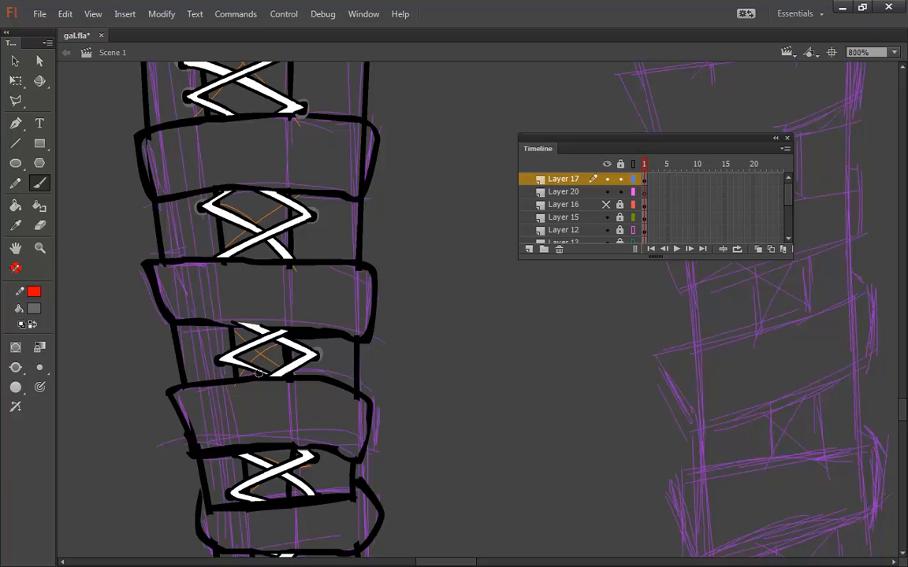
click(220, 359)
mouse_move(335, 425)
mouse_down()
mouse_move(342, 397)
mouse_move(315, 312)
mouse_up()
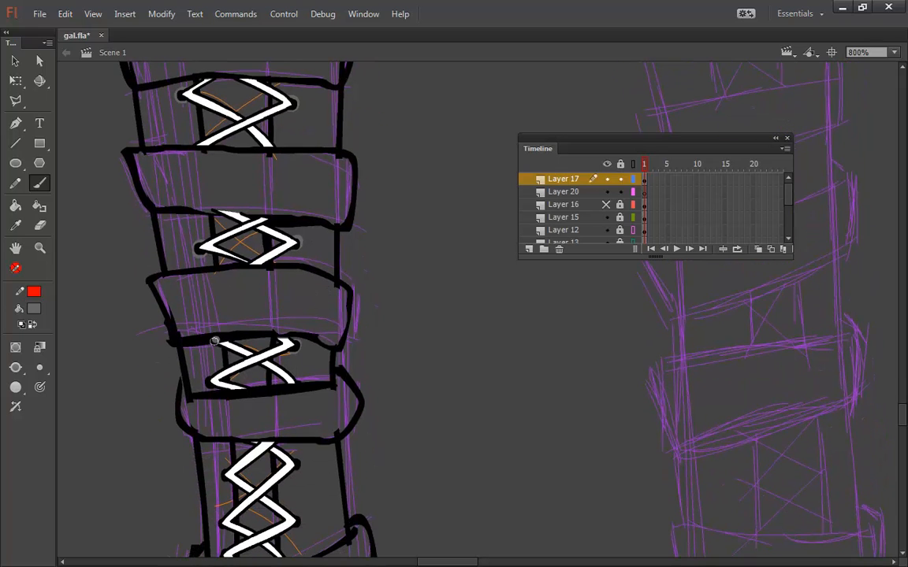
click(214, 341)
Step: Paint grey rims behind the remaining eyelets, from the long double-crossed section down to the foot laces
drag(340, 398, 320, 283)
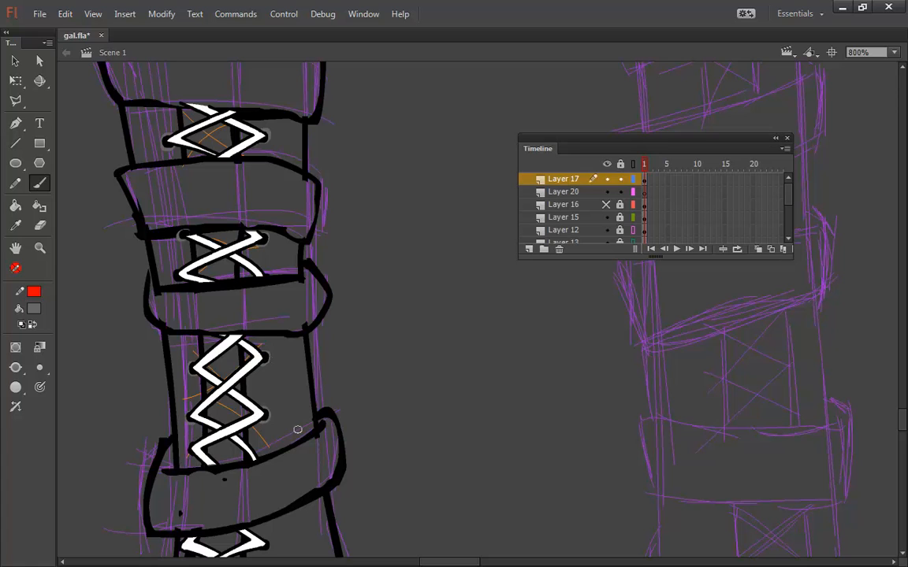
scroll(298, 429, down, 4)
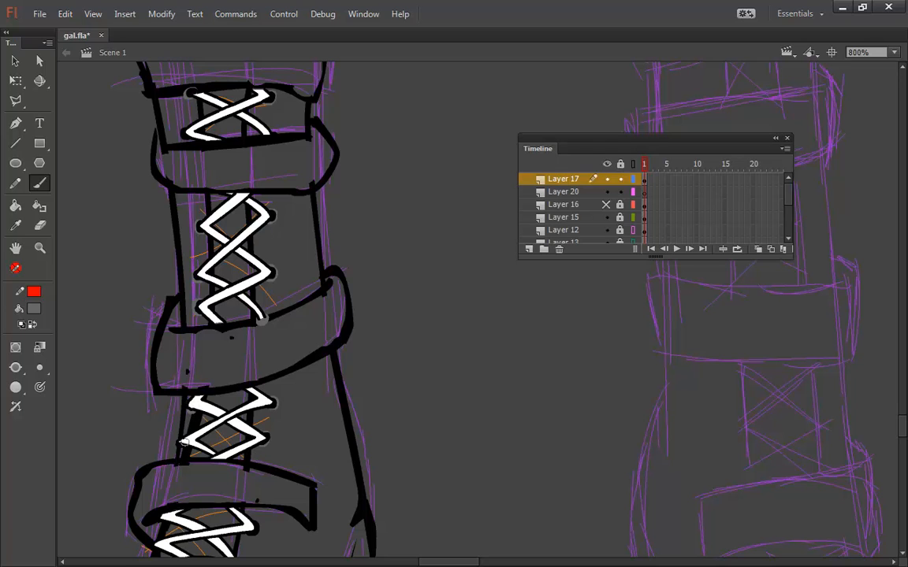
scroll(299, 441, down, 3)
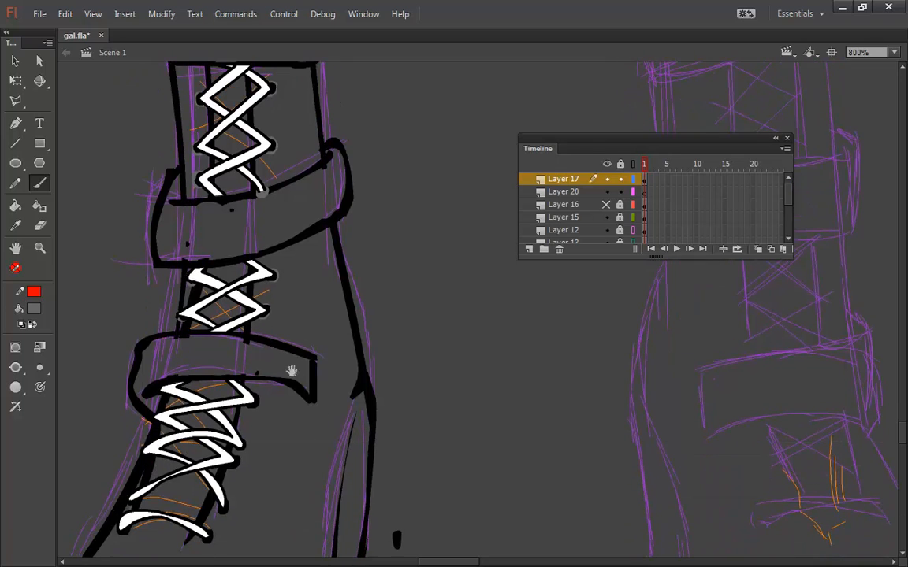
click(251, 399)
click(240, 449)
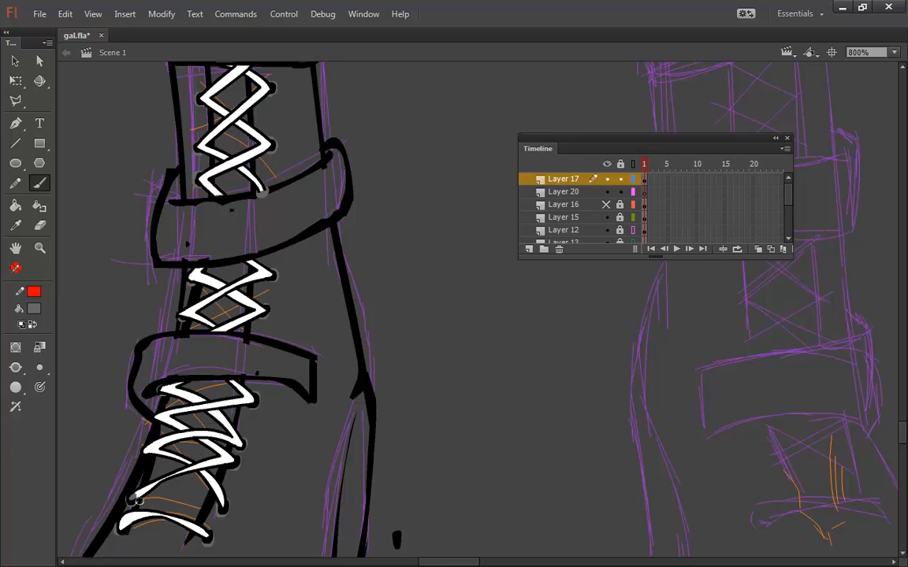
Step: Switch to the Paint Bucket tool and set the fill colour to white
click(15, 205)
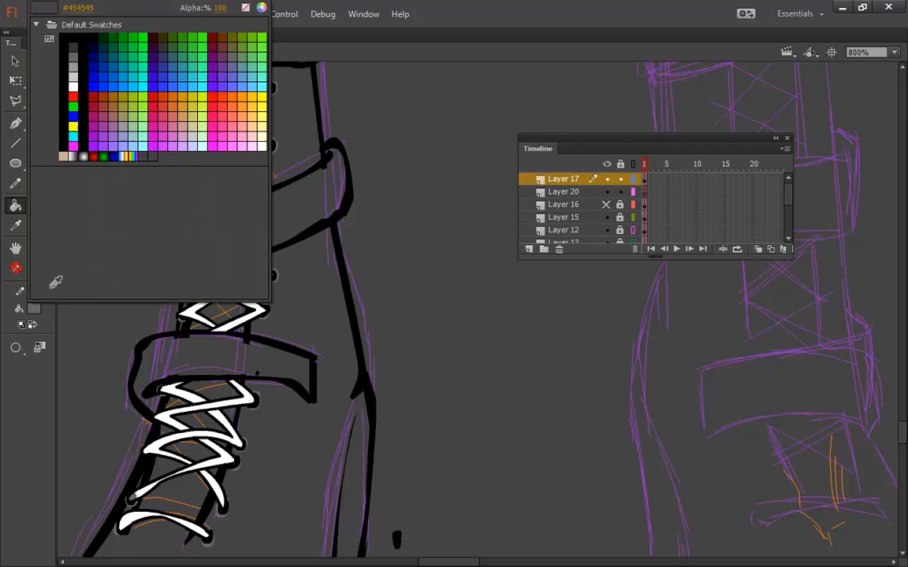
click(34, 309)
click(77, 82)
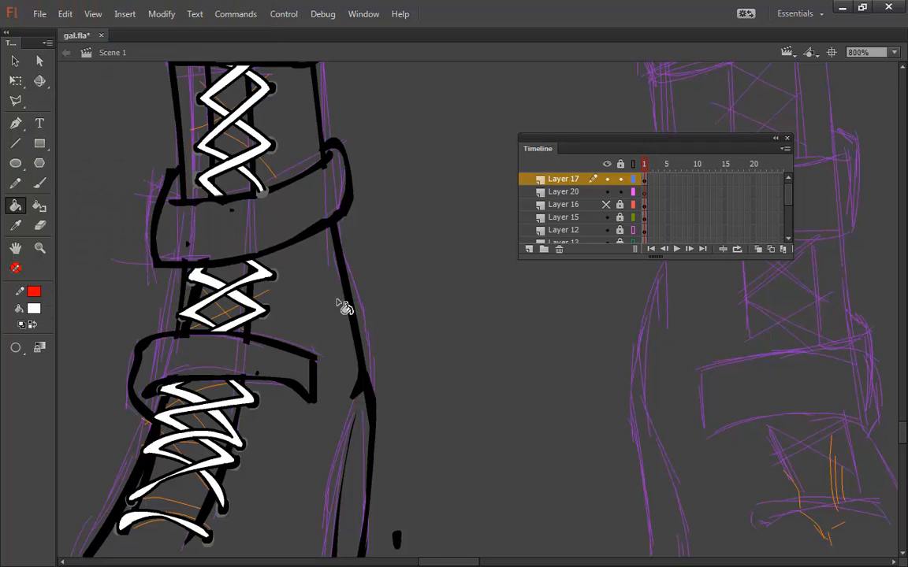
Step: Erase the eyelet paint that spills onto the straps along the lower and middle shaft
click(41, 225)
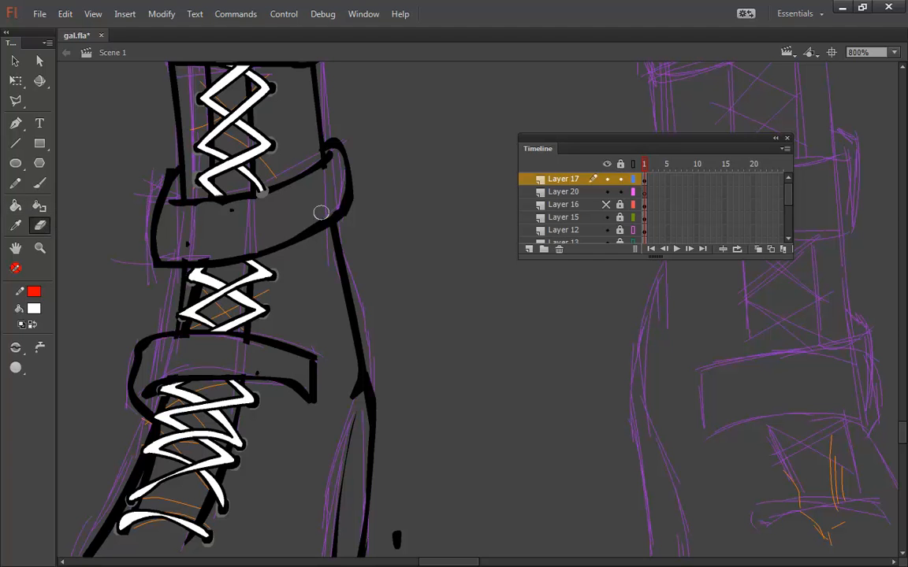
drag(325, 201, 333, 351)
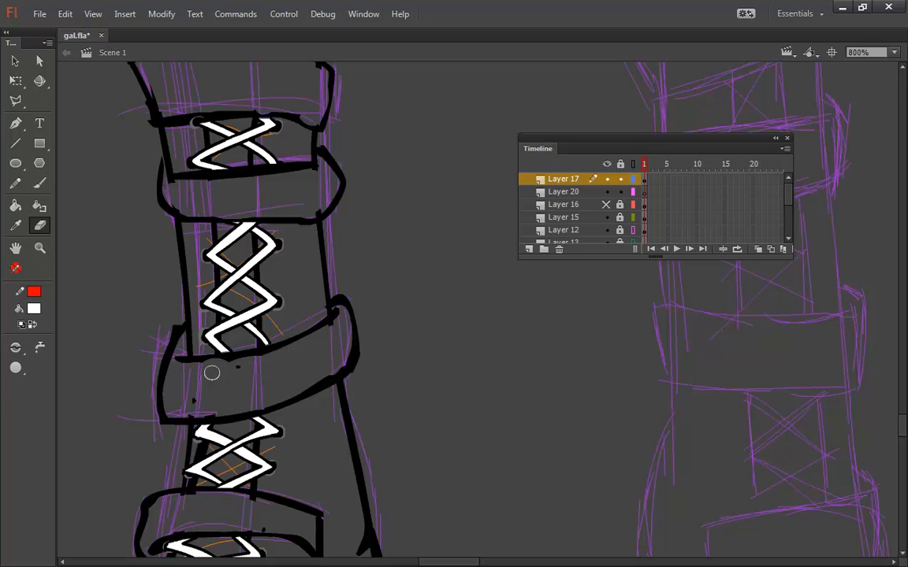
scroll(283, 297, up, 5)
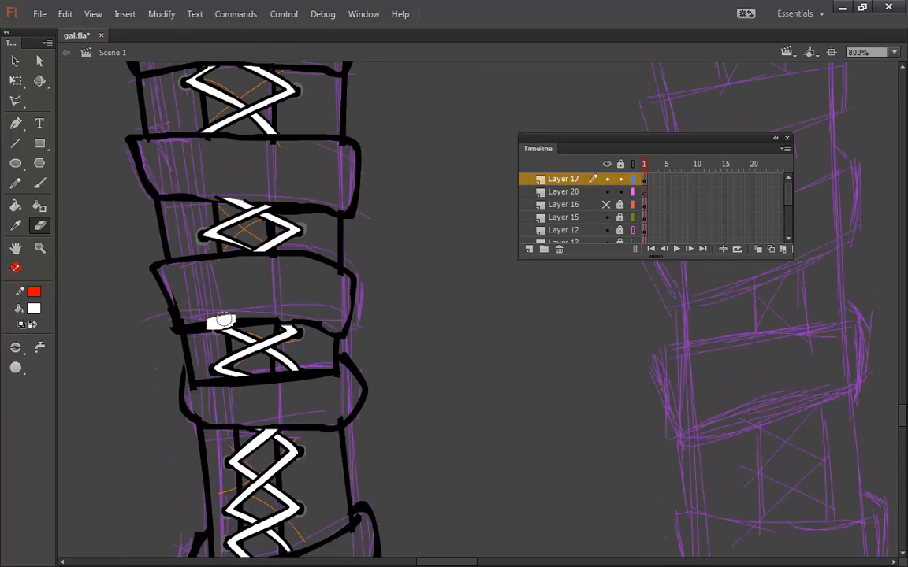
drag(324, 211, 347, 424)
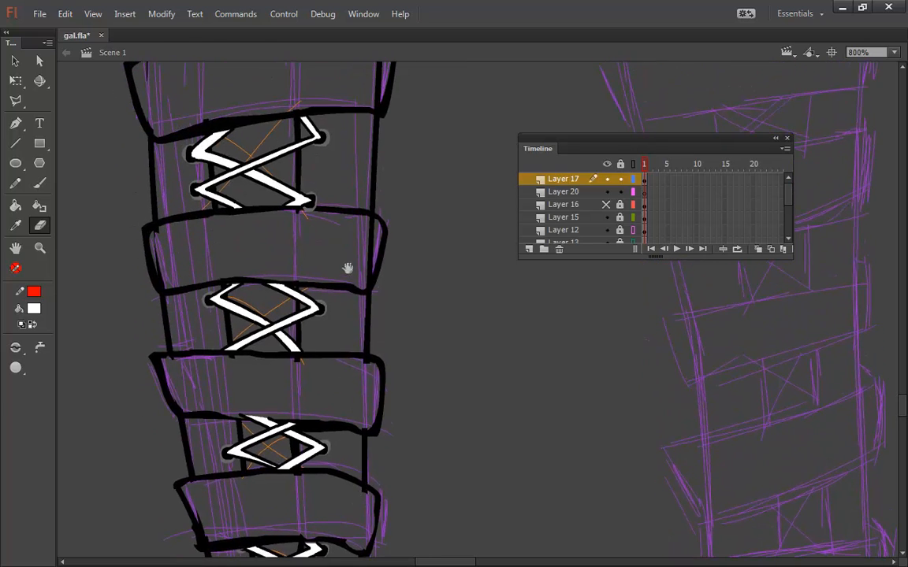
drag(363, 273, 367, 417)
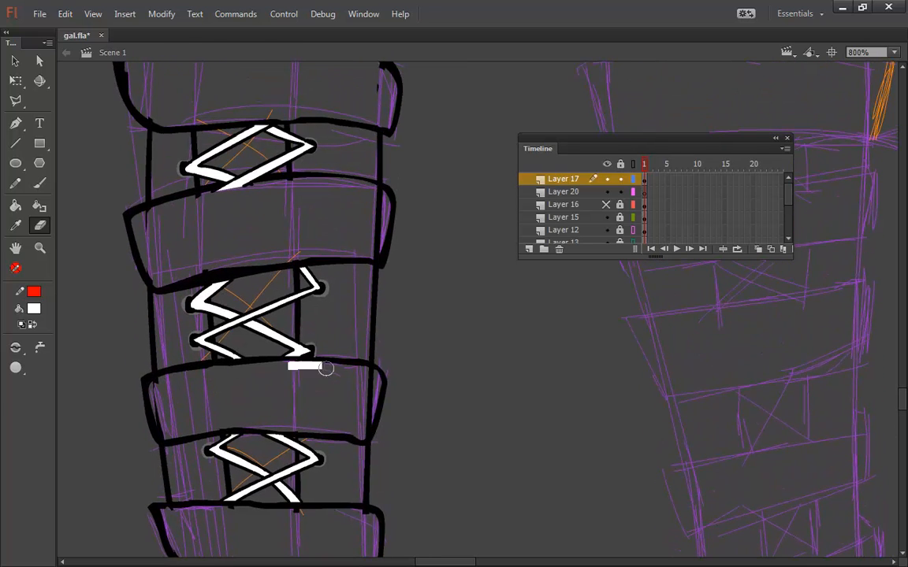
Step: Erase the eyelet paint that spills onto the topmost strap at both ends of the laces
drag(358, 206, 343, 386)
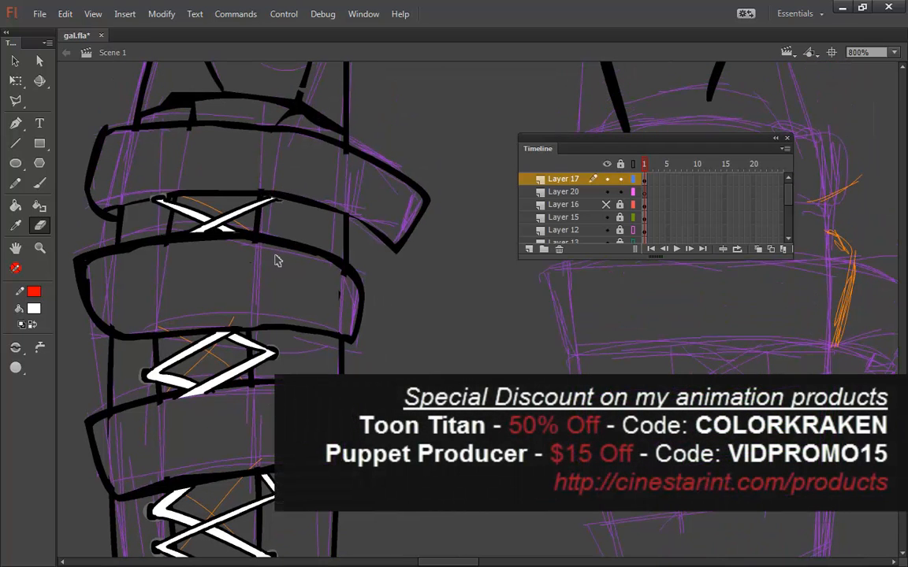
mouse_move(276, 182)
mouse_down()
mouse_move(267, 188)
mouse_move(277, 189)
mouse_up()
drag(143, 190, 173, 189)
key(ctrl+minus)
key(ctrl+minus)
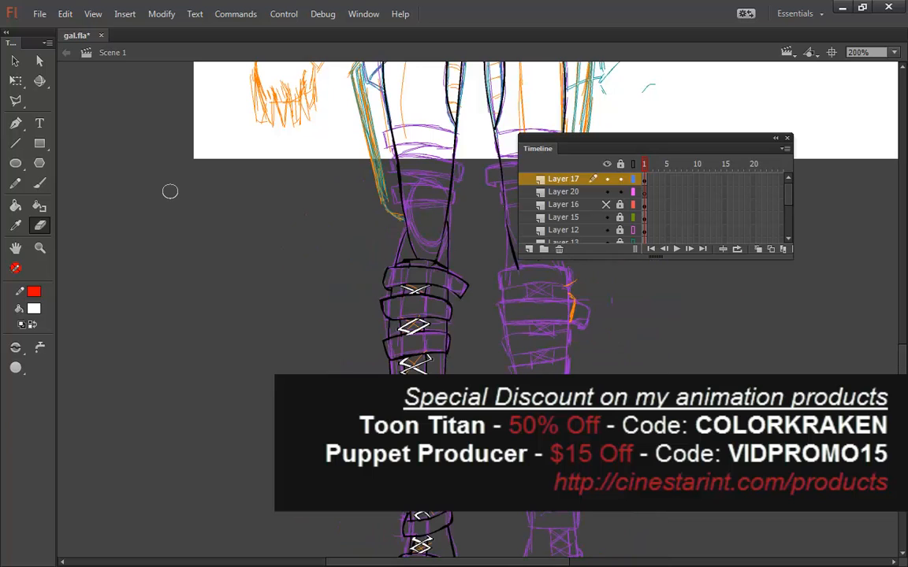
mouse_move(504, 433)
mouse_down()
mouse_move(298, 206)
mouse_move(312, 305)
mouse_move(305, 341)
mouse_up()
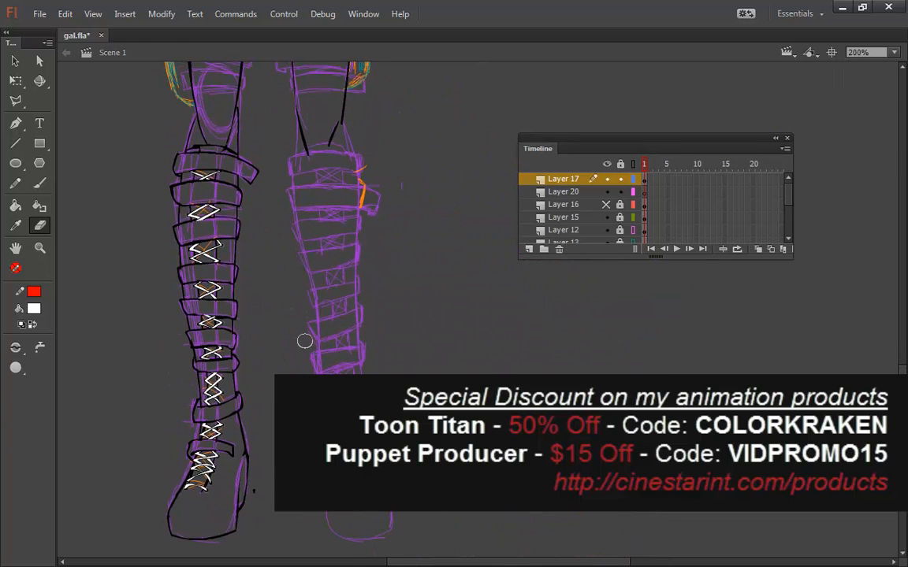